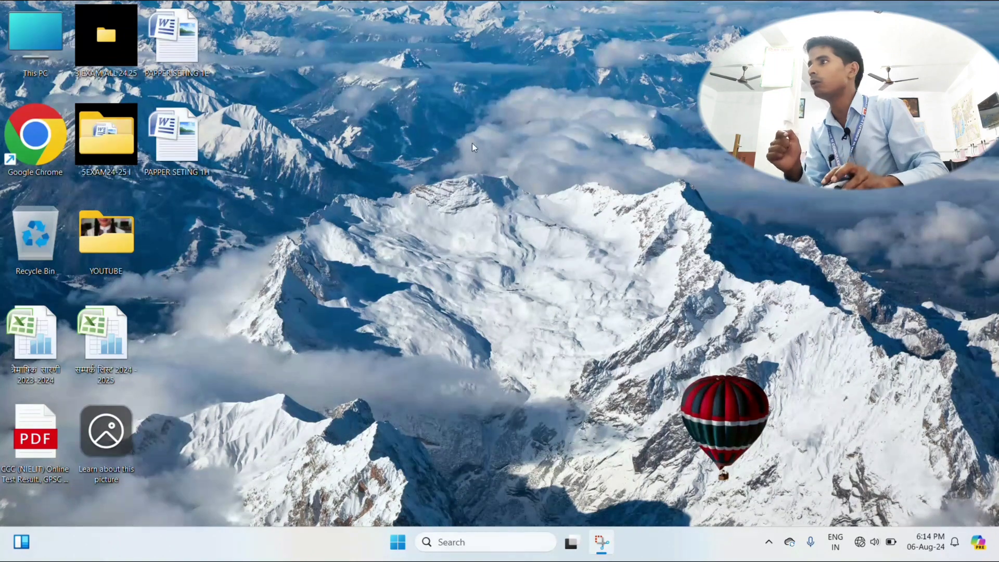
Create a folder on the desktop with the default name and place it beneath the PAPPER SETING 1H document
right_click(496, 118)
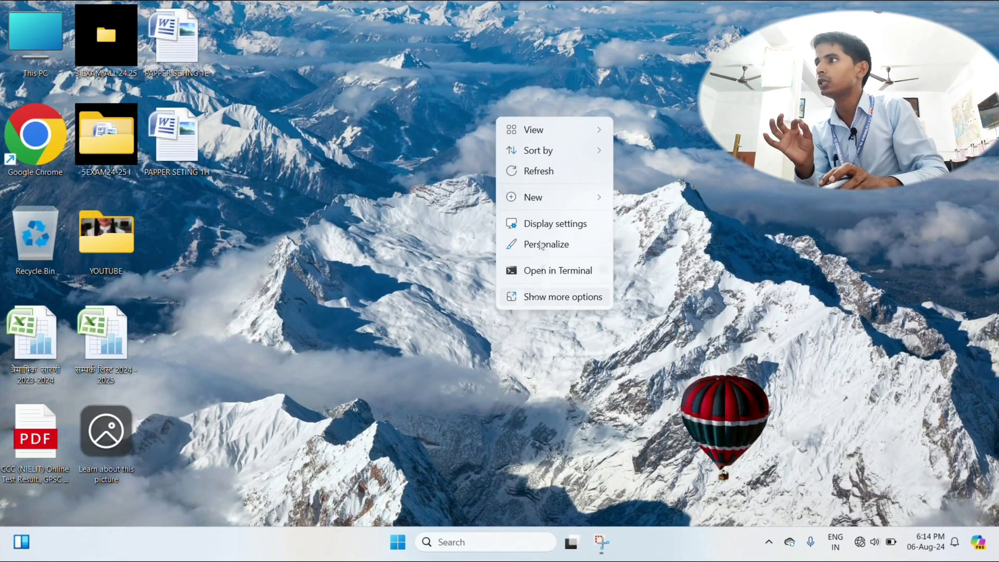
mouse_move(524, 133)
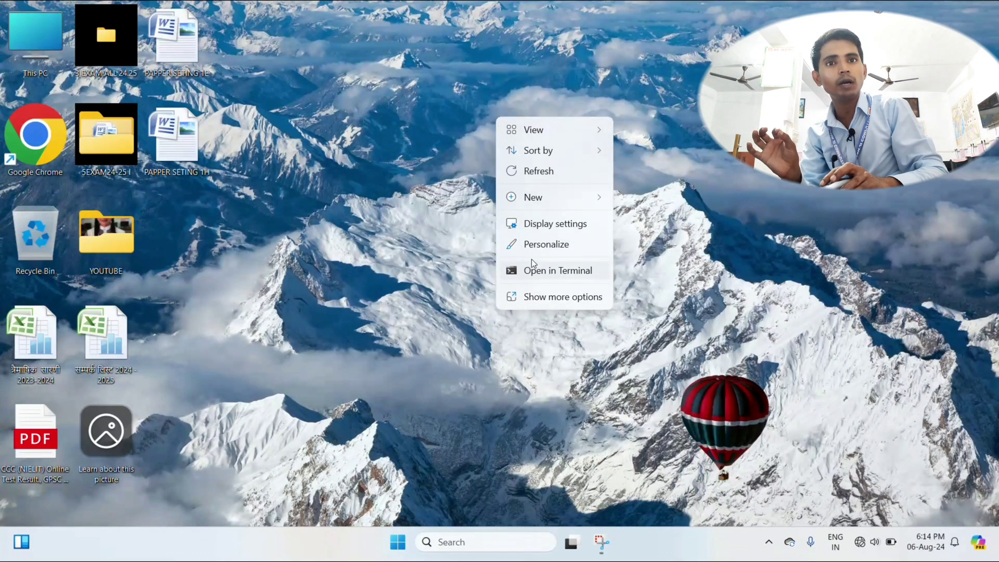
mouse_move(525, 198)
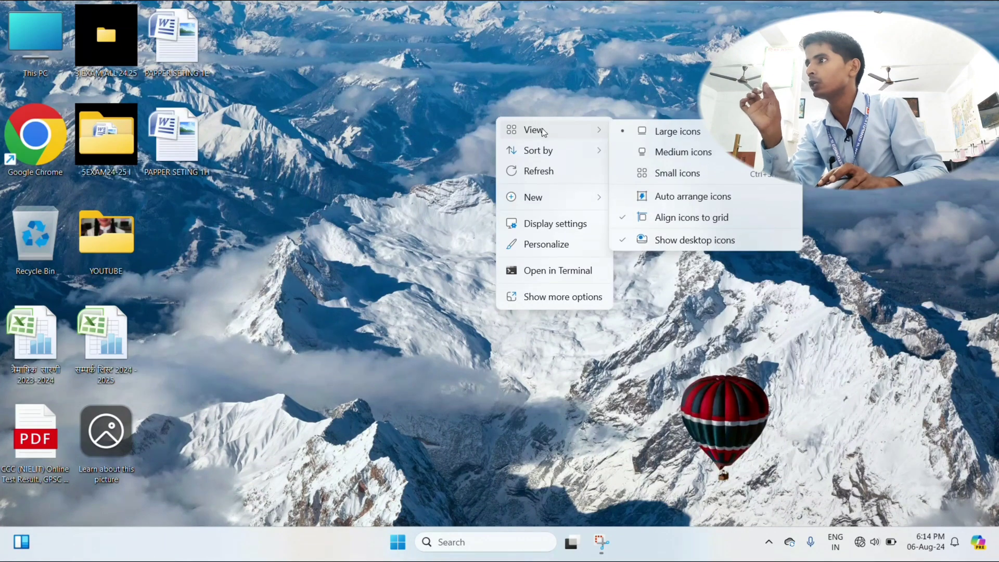
mouse_move(542, 151)
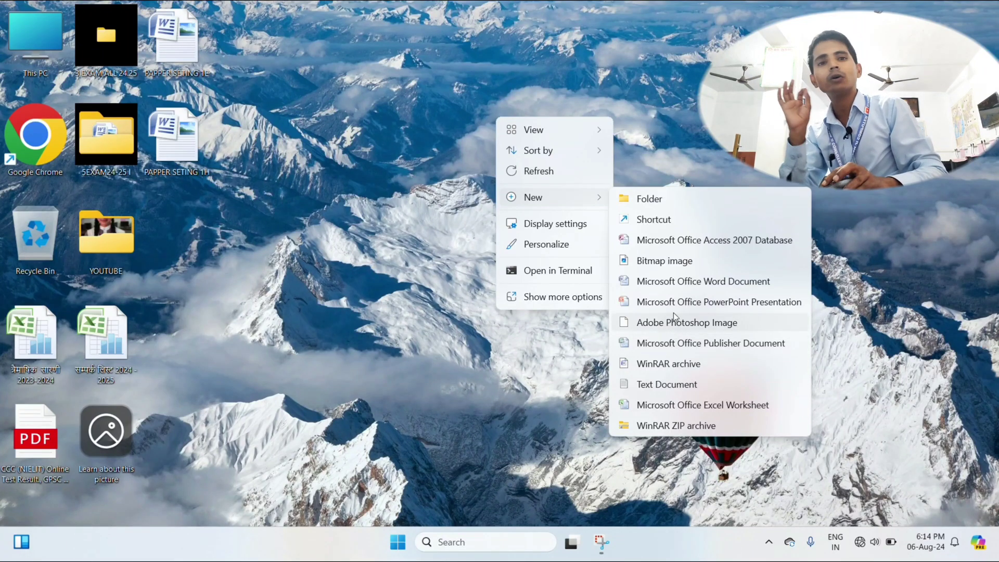
click(650, 198)
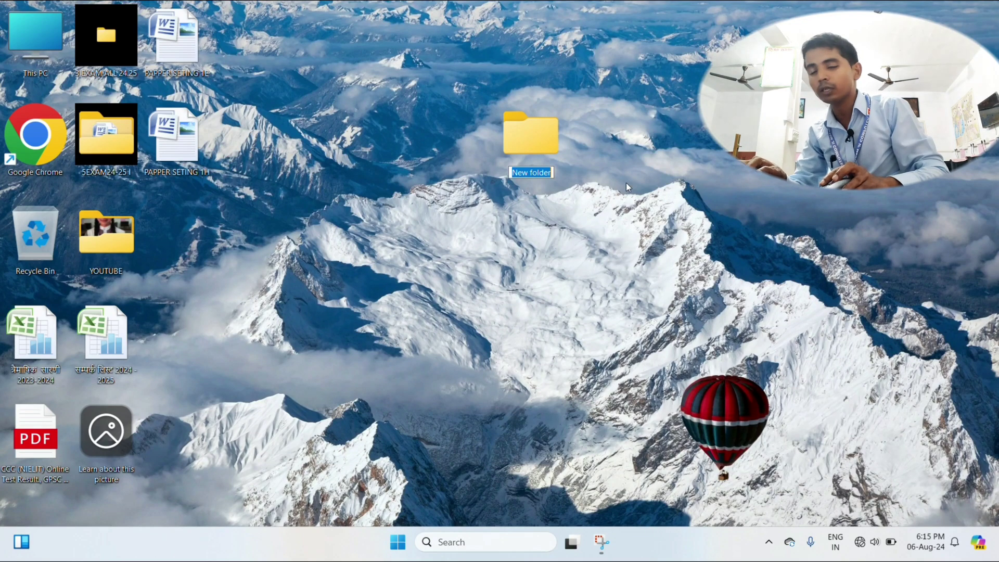
click(775, 177)
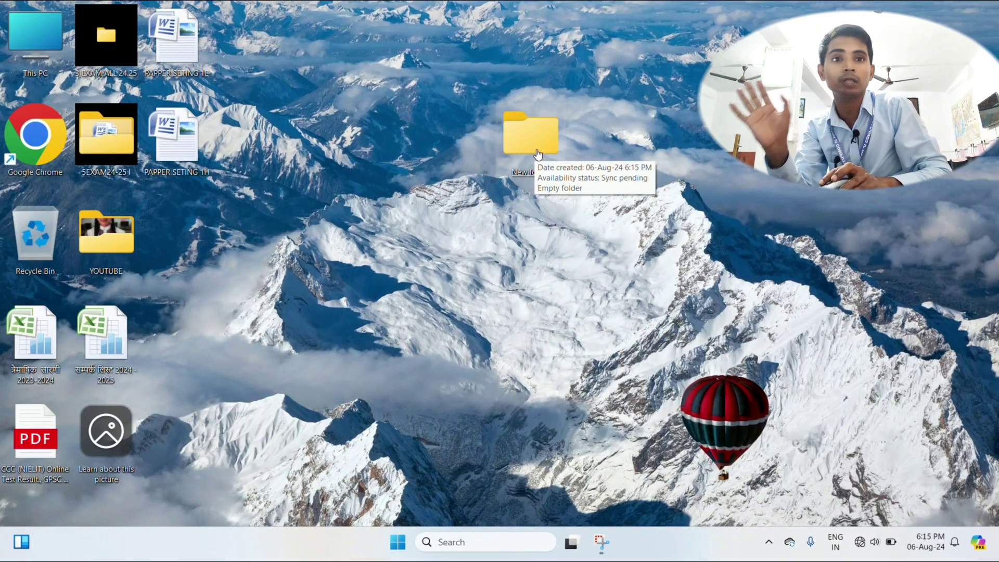
drag(538, 154, 183, 235)
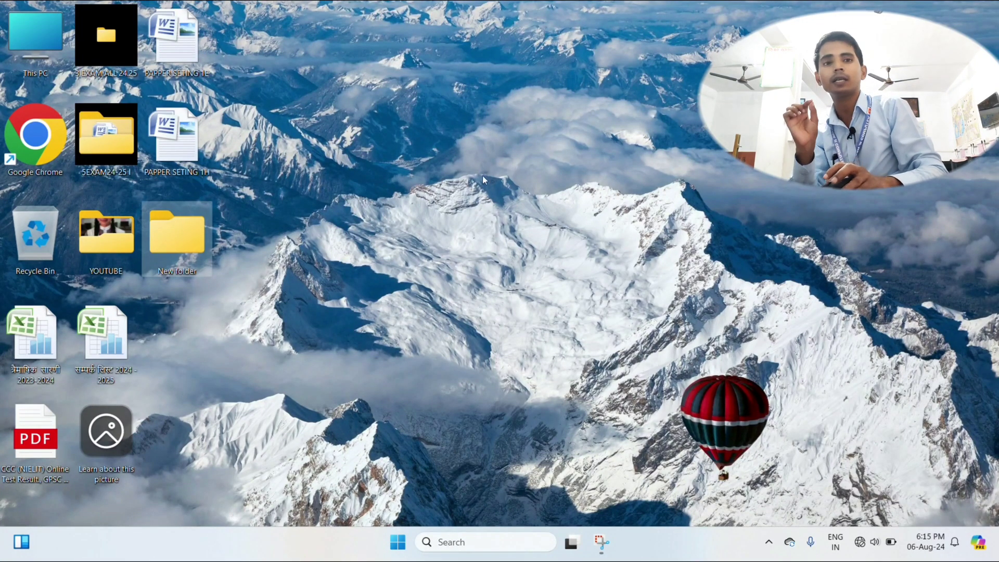
Create a second folder on the desktop with the default name and place it directly below the first one
right_click(510, 103)
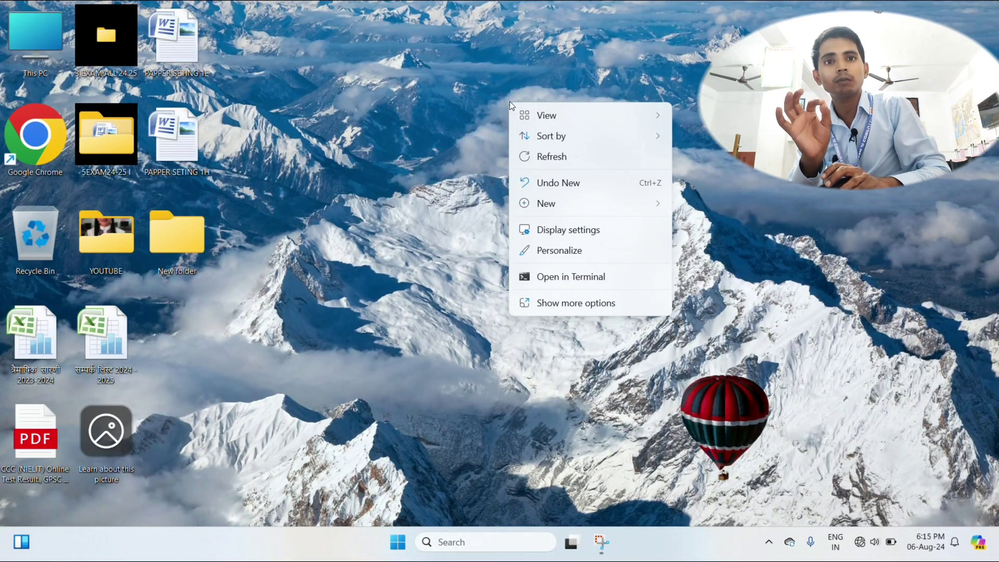
mouse_move(540, 201)
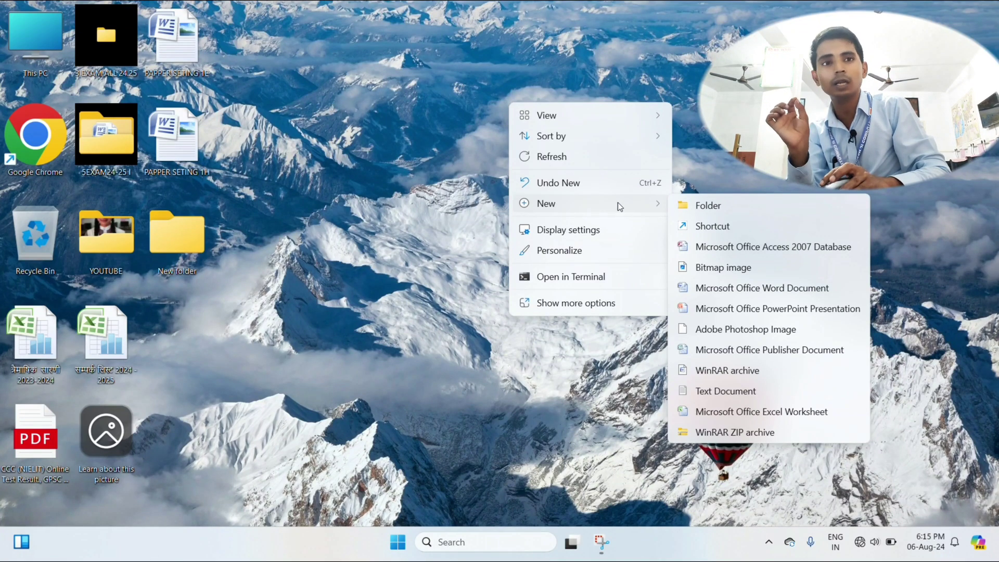
click(706, 207)
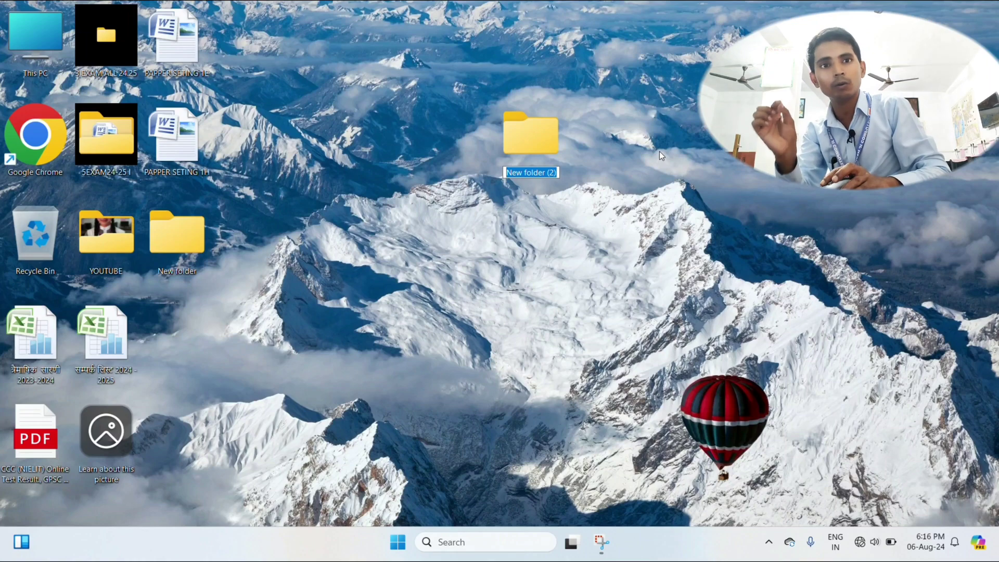
key(Return)
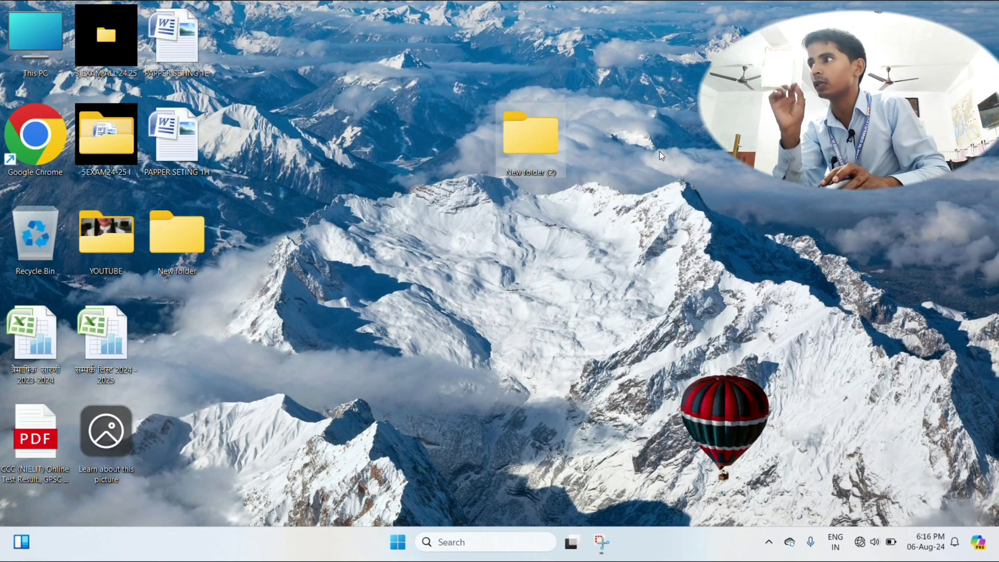
click(660, 155)
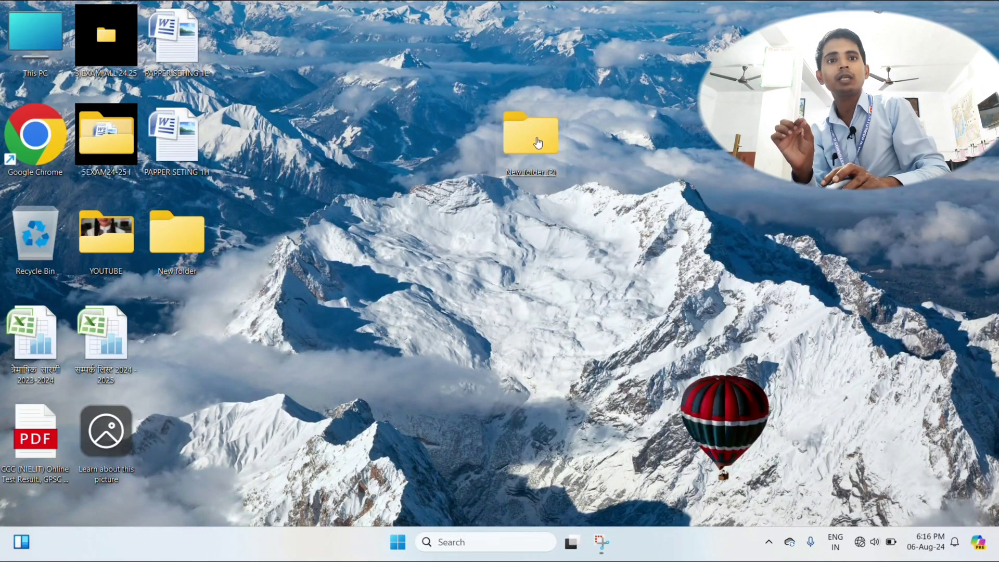
drag(538, 144, 187, 321)
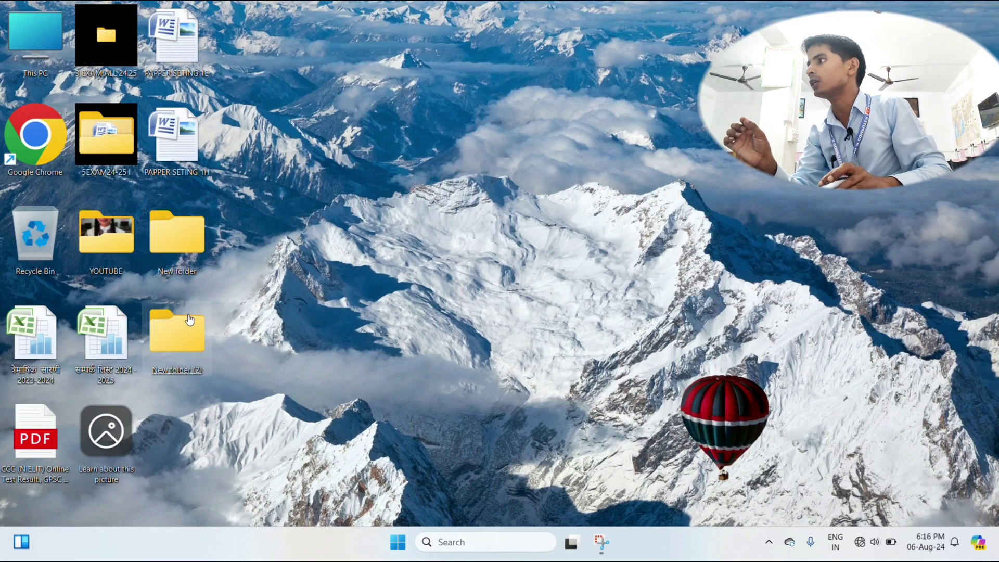
Refresh the desktop twice
right_click(588, 115)
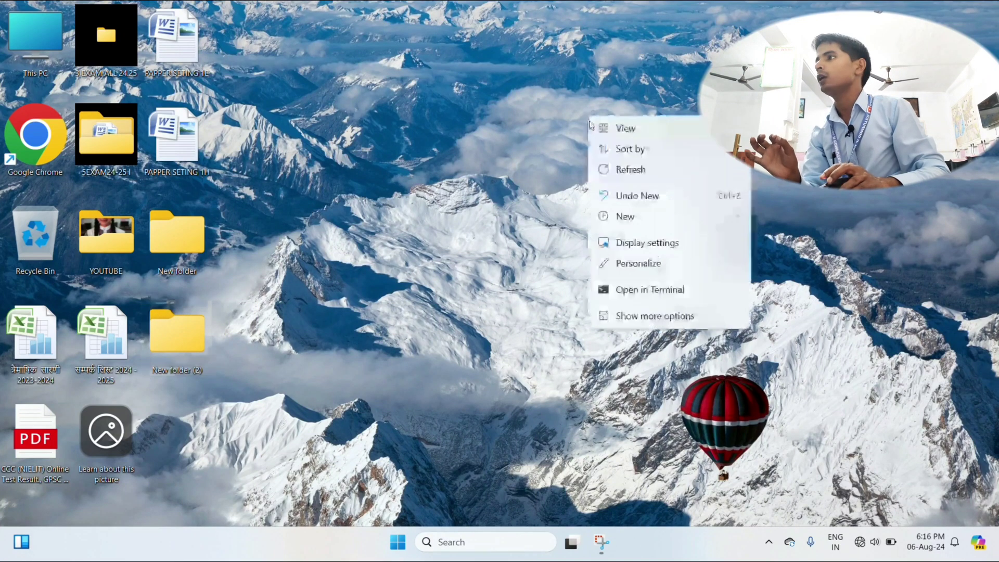
click(628, 166)
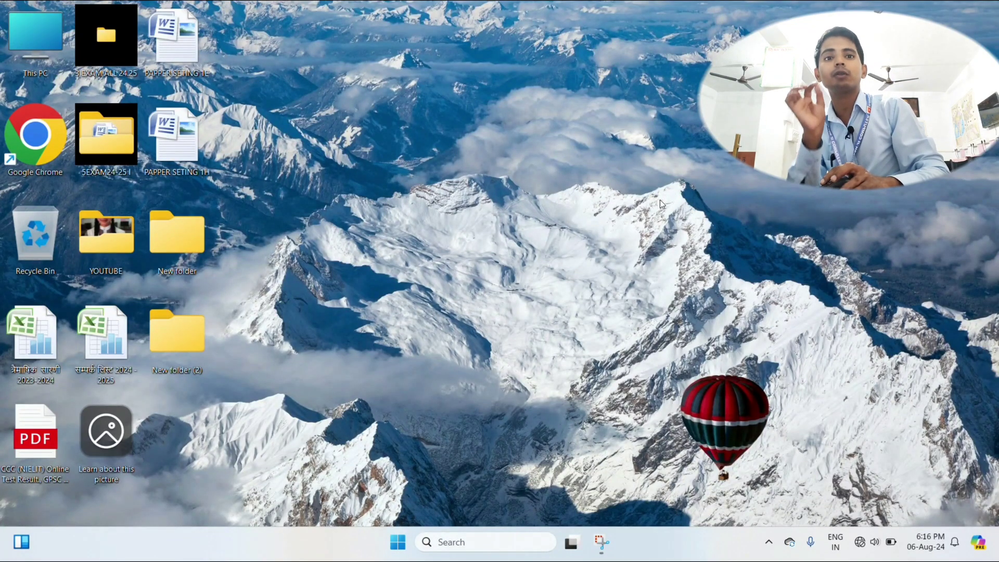
right_click(570, 120)
click(614, 176)
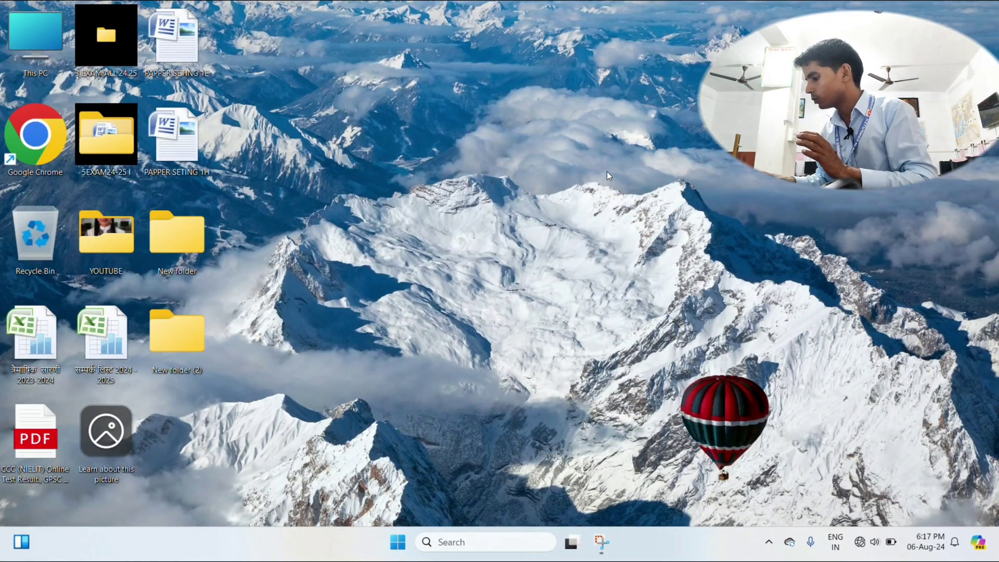
Create a third folder with the default name and place it in the grid slot below the second new folder
key(ctrl+shift+n)
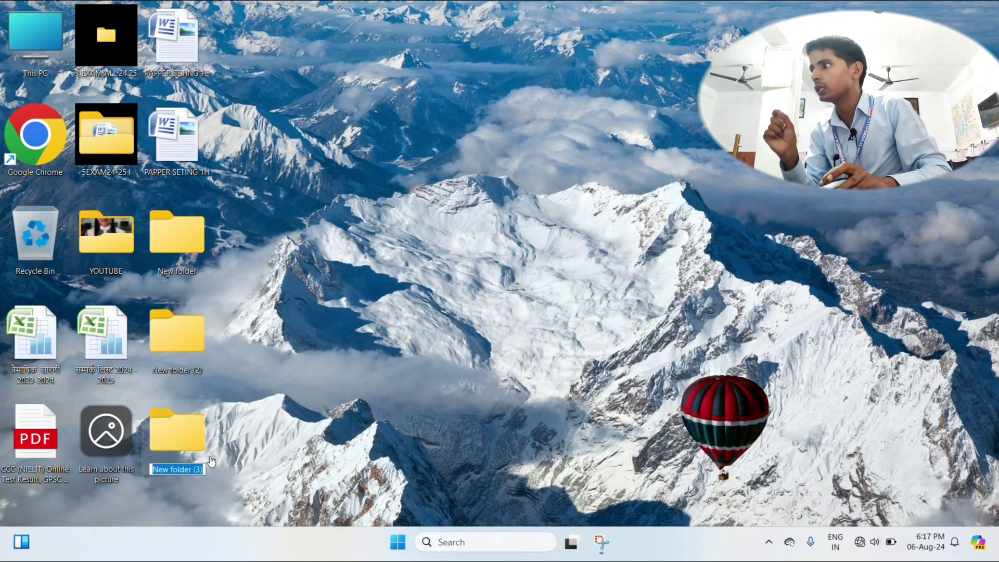
click(385, 350)
drag(176, 432, 542, 169)
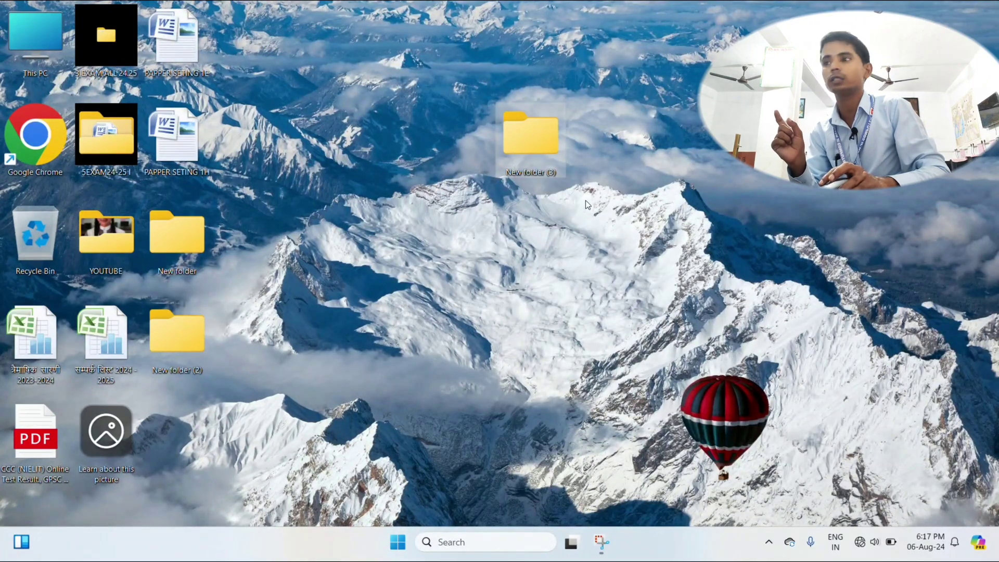
drag(531, 136, 208, 422)
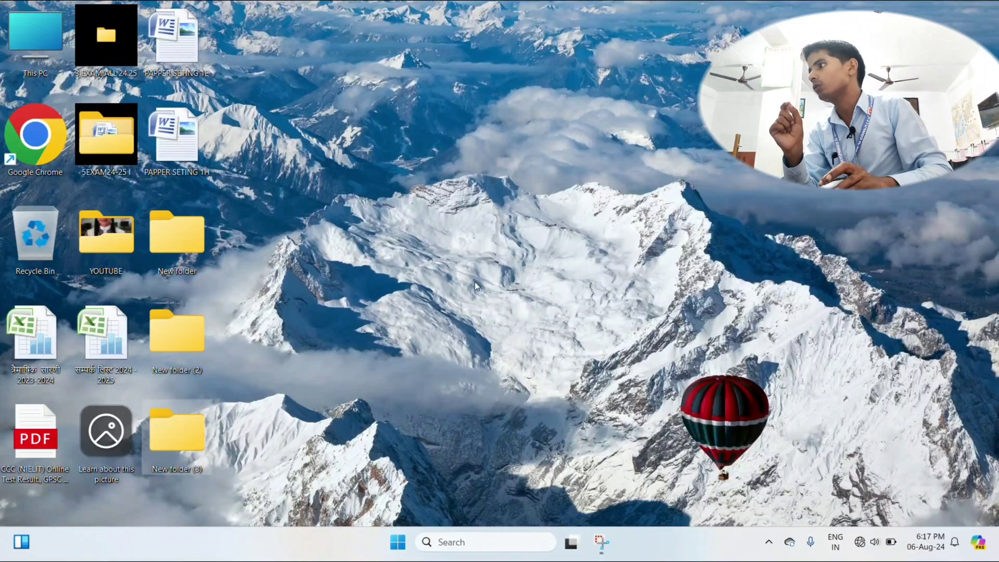
Refresh the desktop and create a fourth folder, keeping its default name
right_click(538, 162)
click(579, 216)
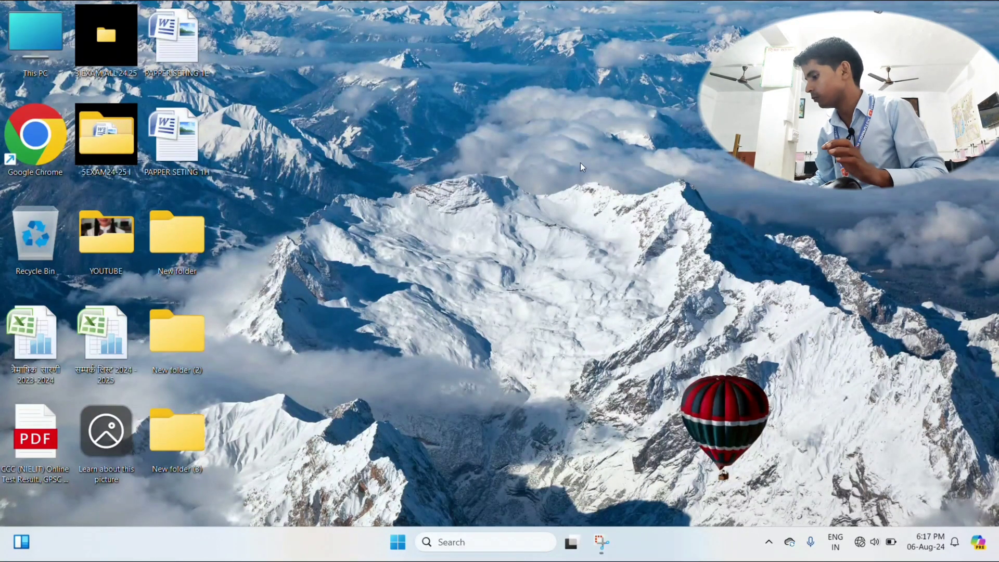
key(ctrl+shift+n)
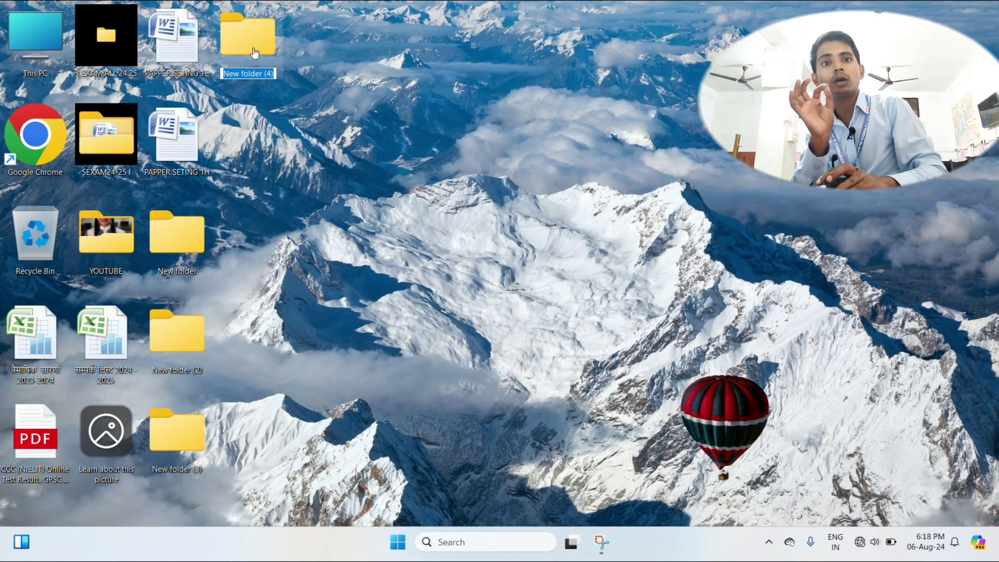
key(Return)
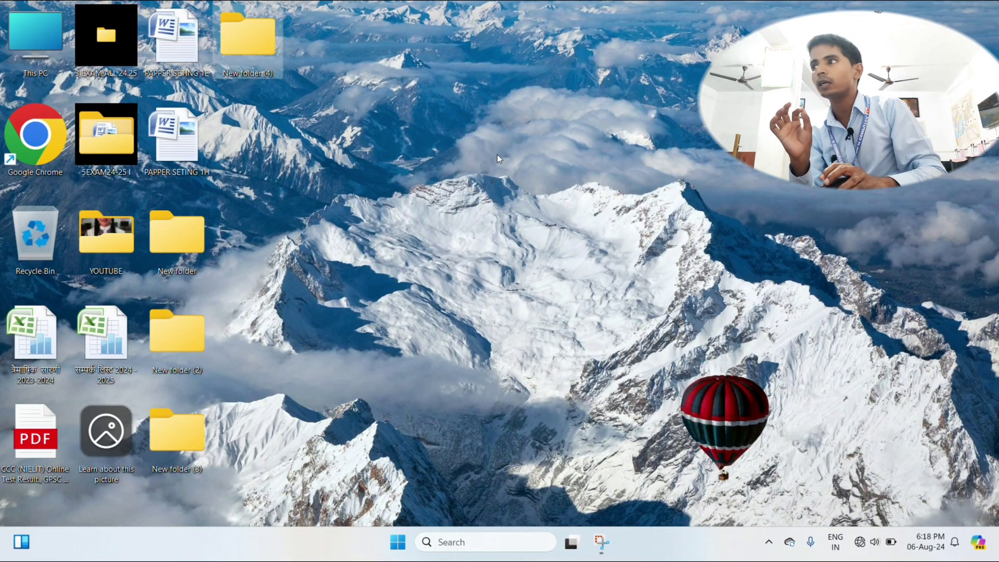
Create a text document on the desktop with the default name and place it below the fourth new folder
right_click(487, 110)
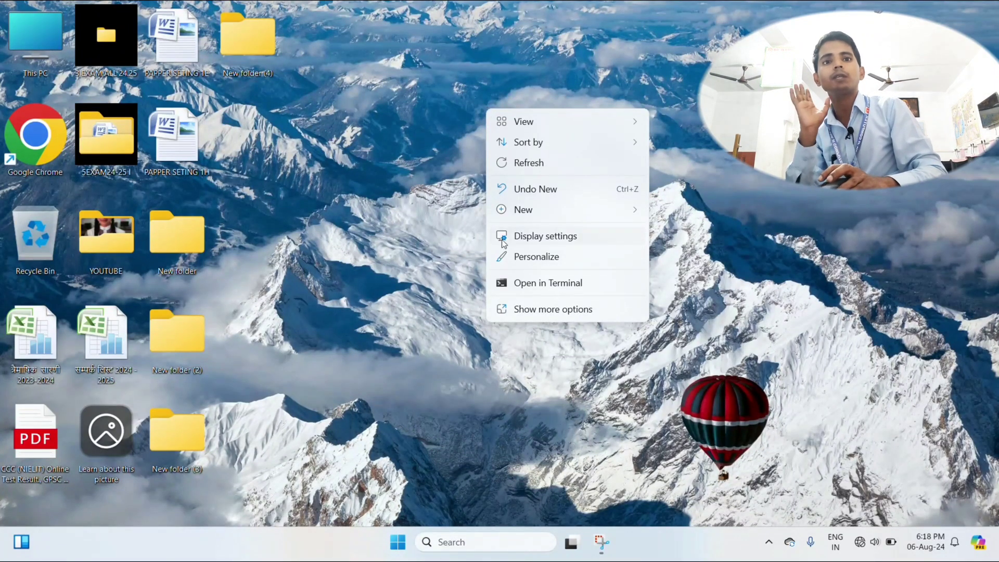
mouse_move(515, 207)
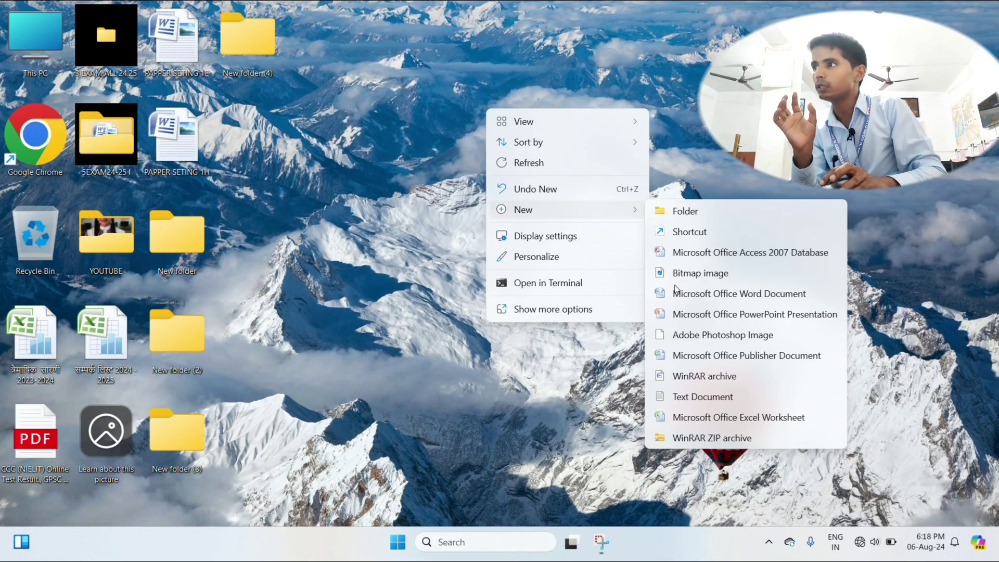
click(692, 397)
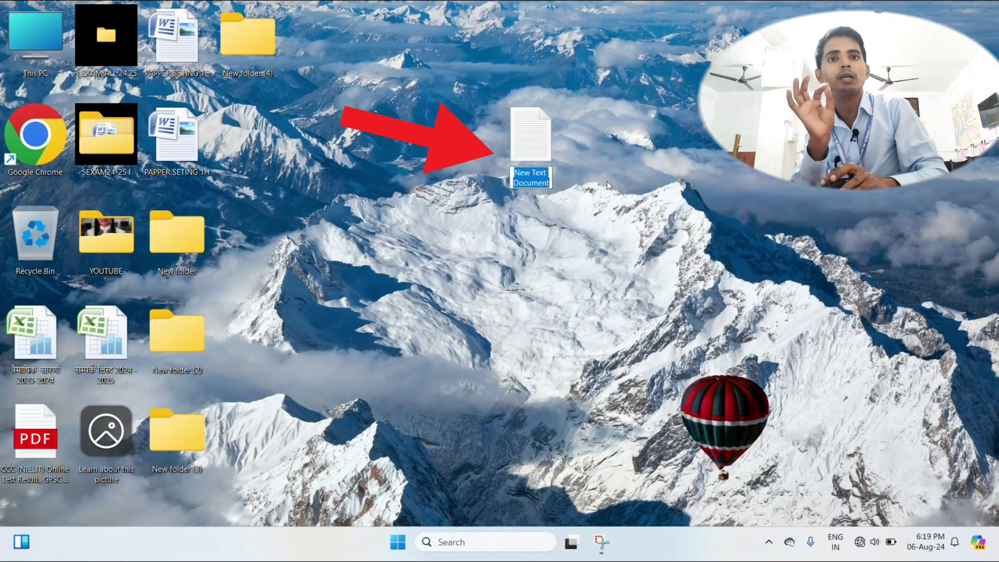
key(Return)
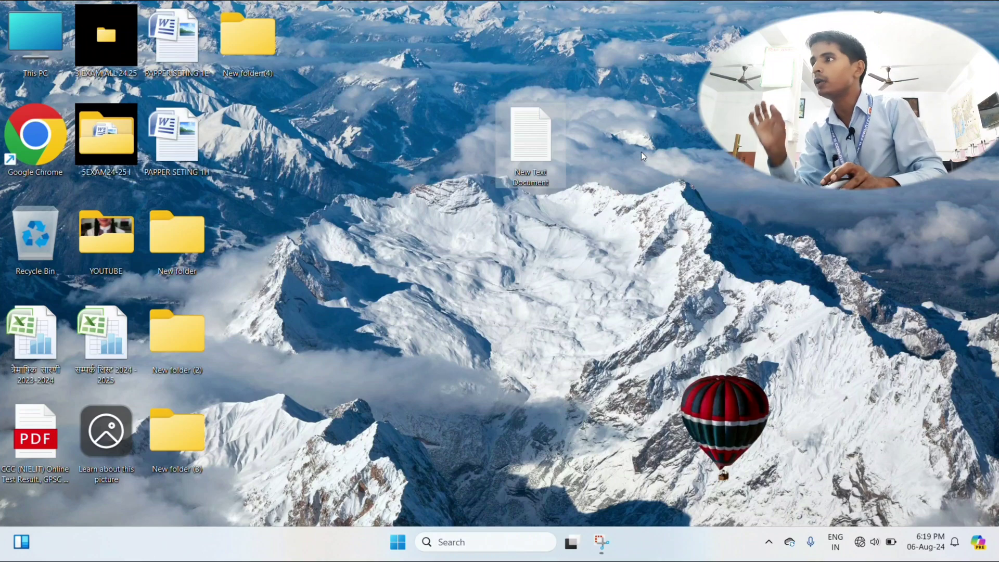
drag(527, 141, 248, 134)
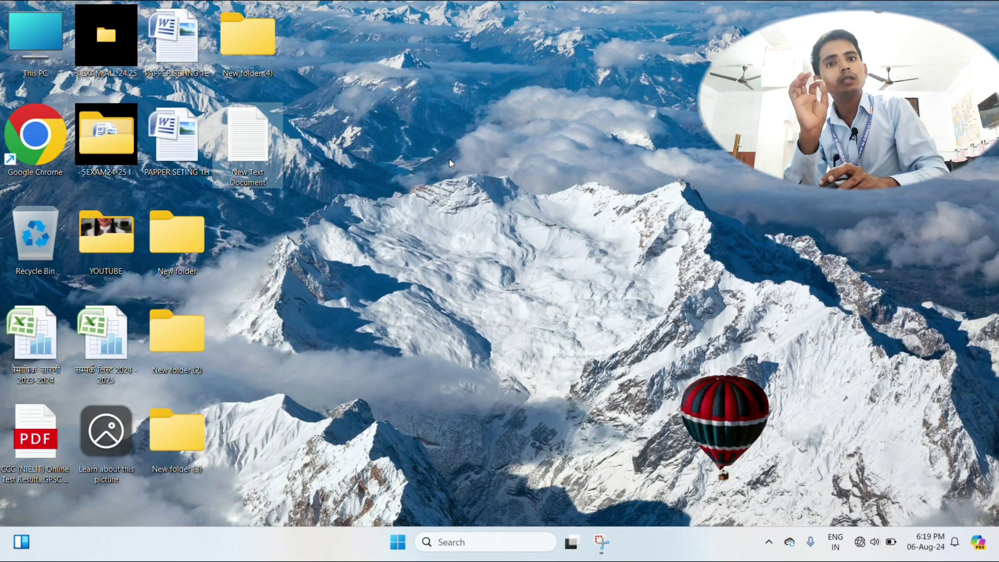
Create a second text document with the default name and place it directly below the first text document
right_click(487, 105)
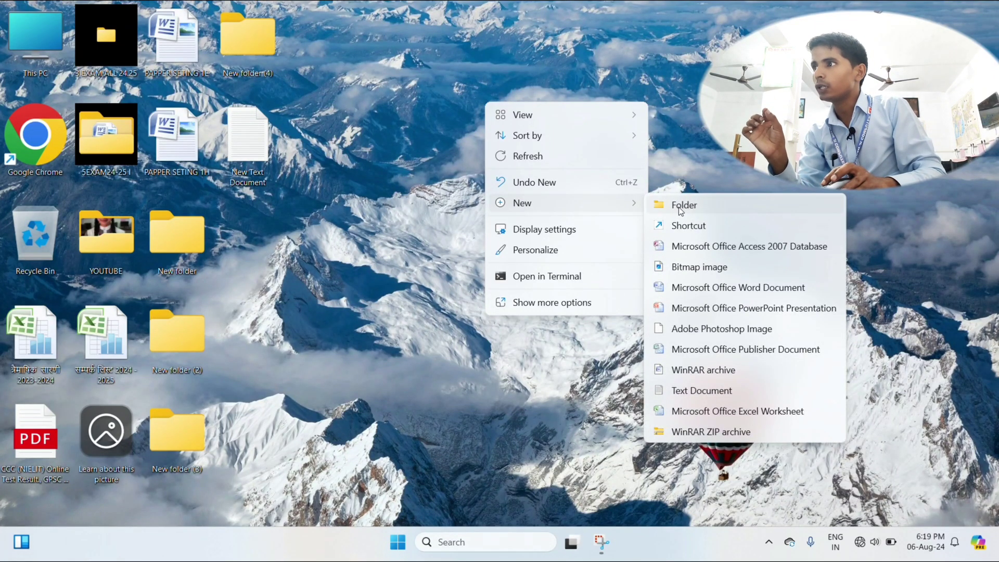
click(689, 390)
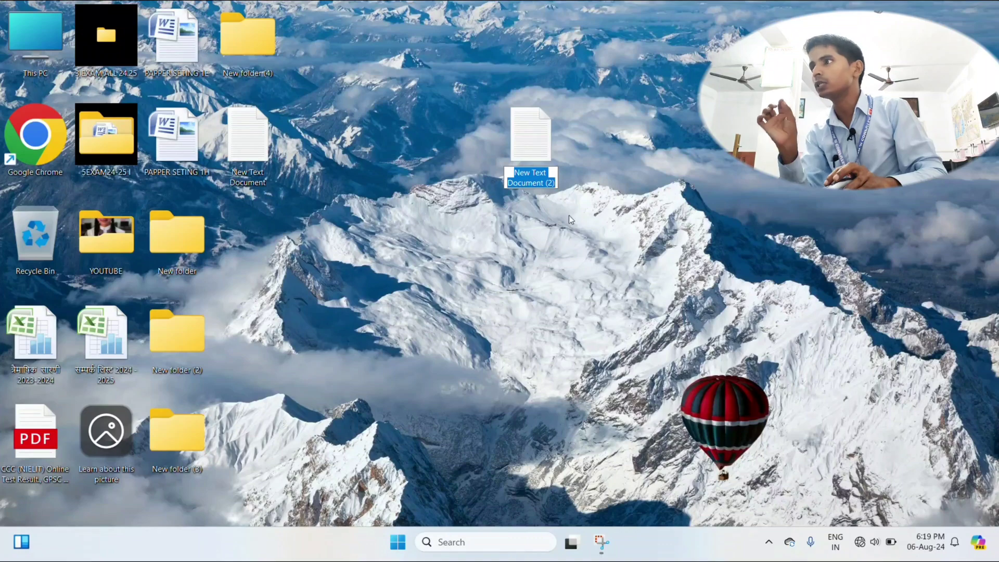
click(559, 181)
drag(536, 139, 266, 239)
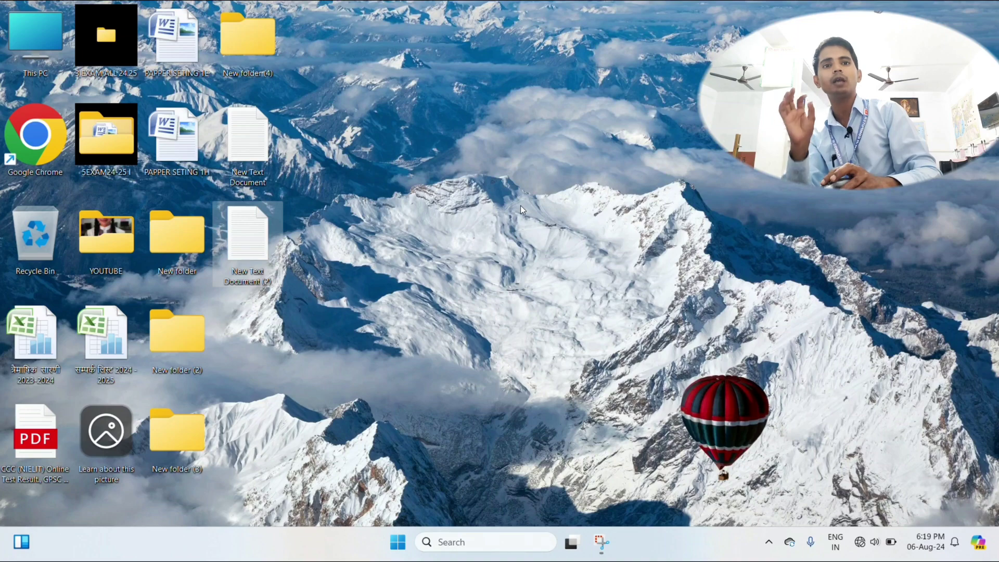
Refresh the desktop two times
right_click(507, 109)
click(553, 167)
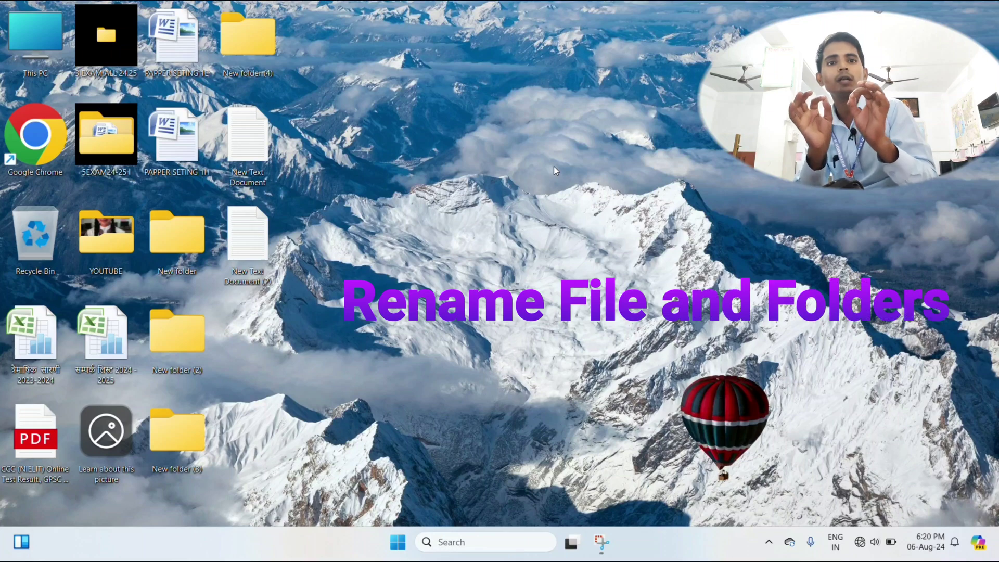
right_click(577, 147)
click(609, 197)
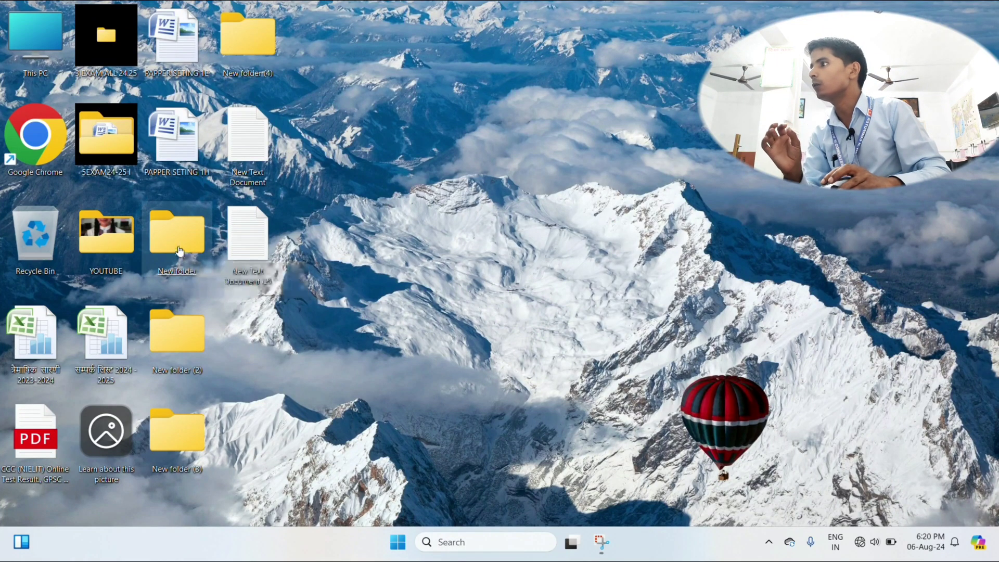
Move New folder to the empty desktop area, rename it ASD, return it to its original place, and refresh the desktop
drag(177, 234, 559, 137)
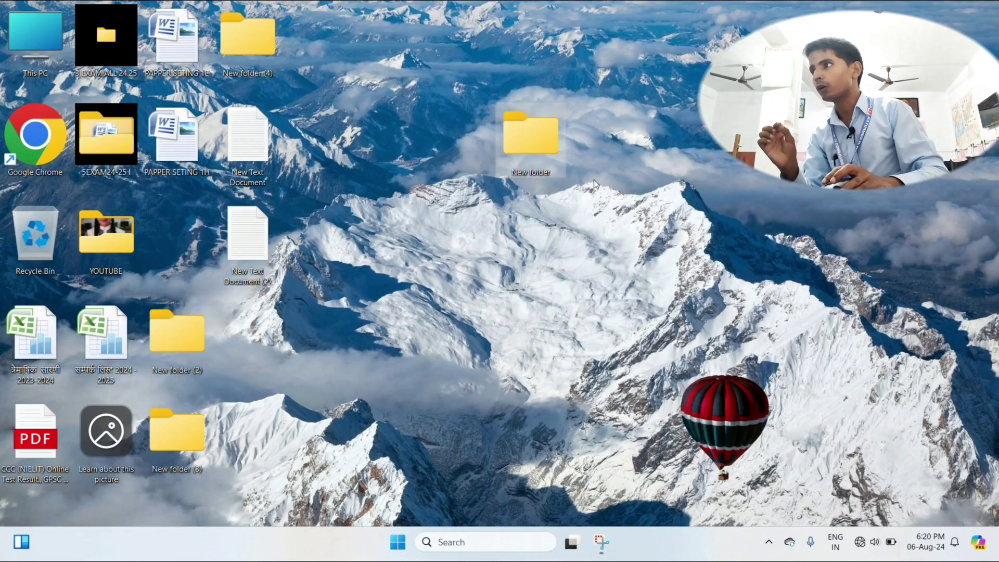
mouse_move(528, 140)
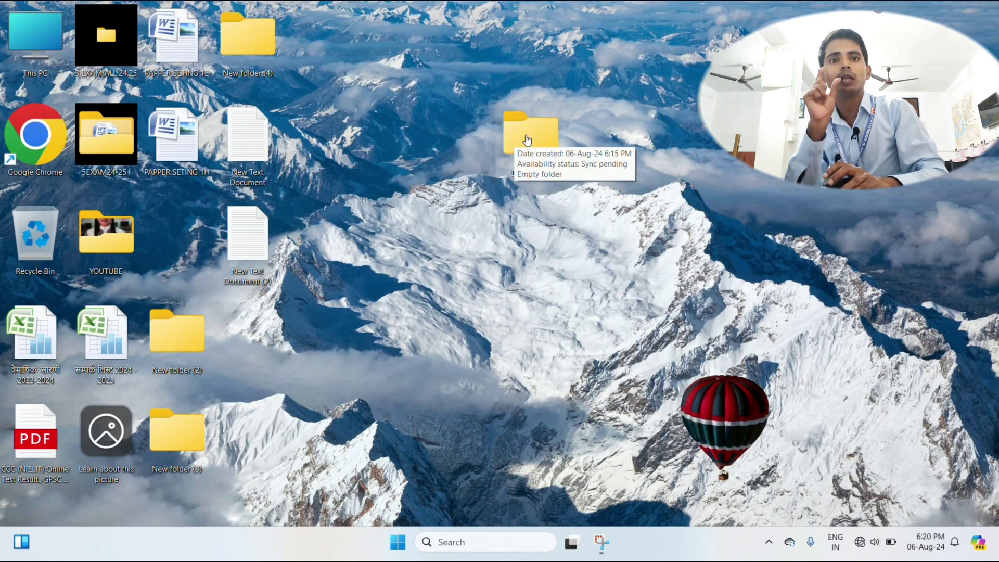
right_click(528, 140)
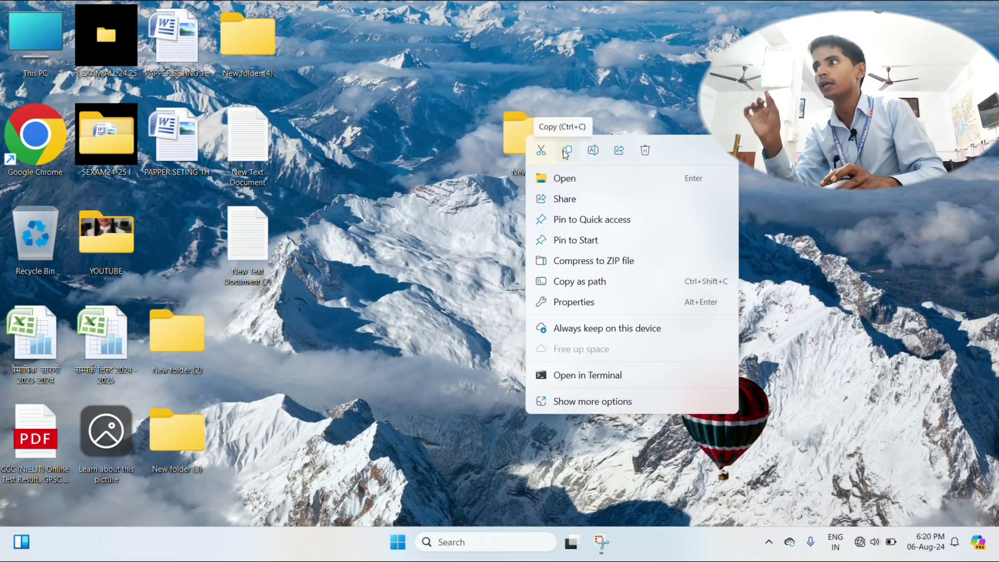
click(594, 151)
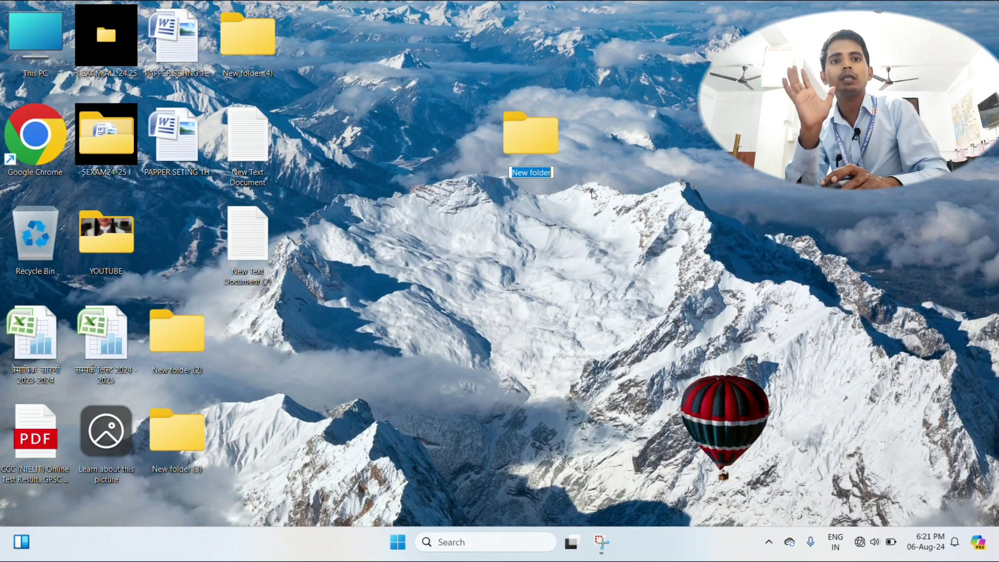
text(ASD)
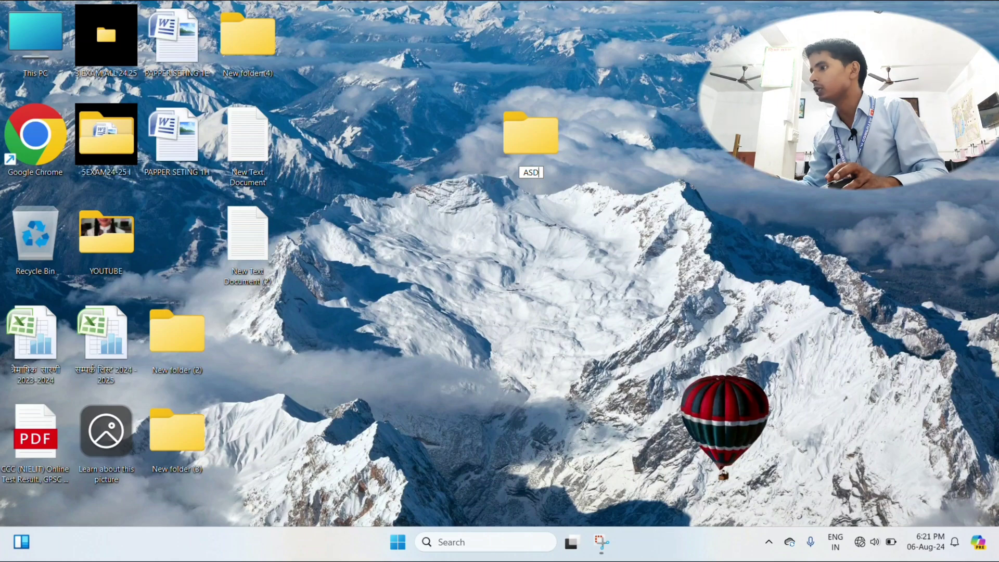
click(632, 167)
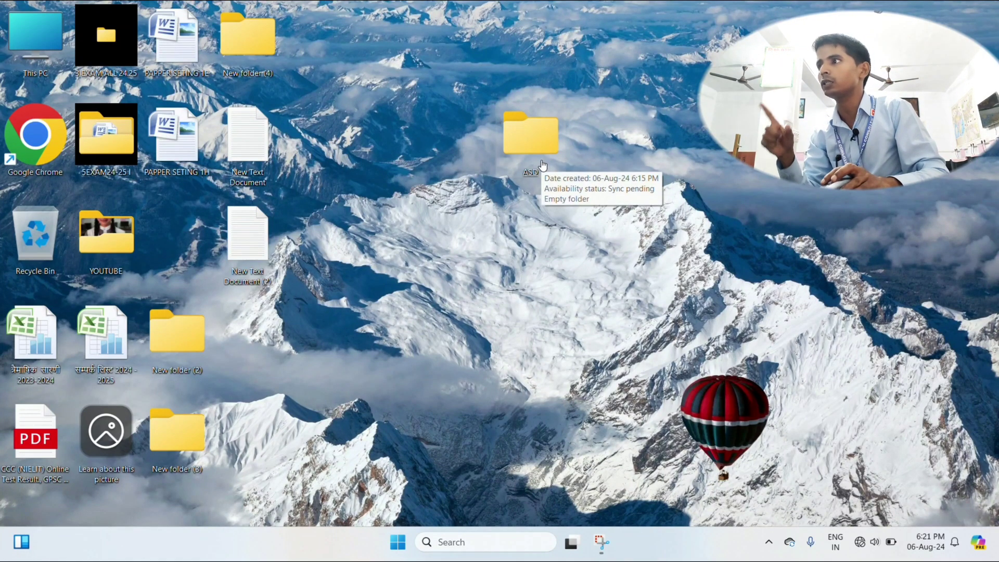
drag(543, 165, 175, 234)
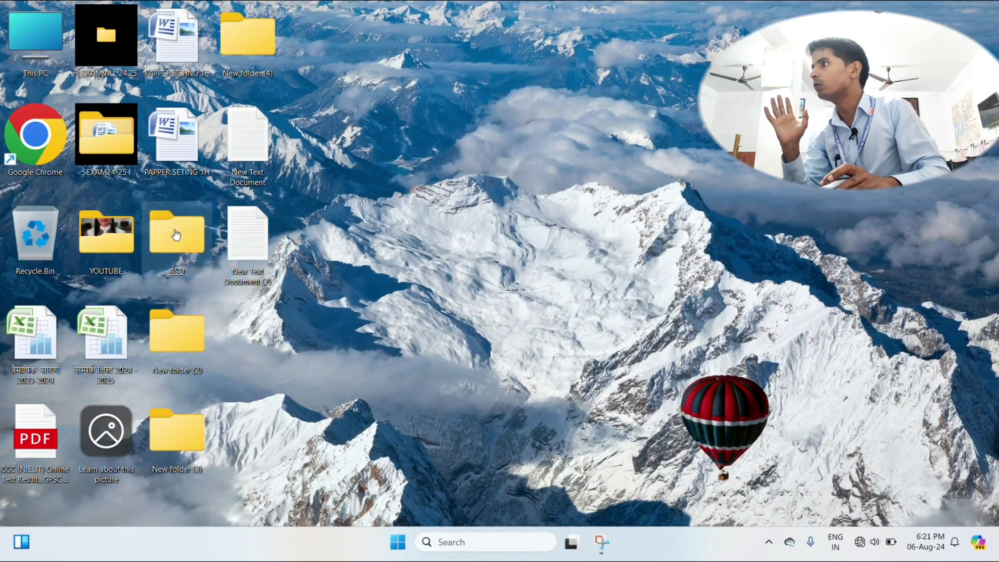
right_click(551, 136)
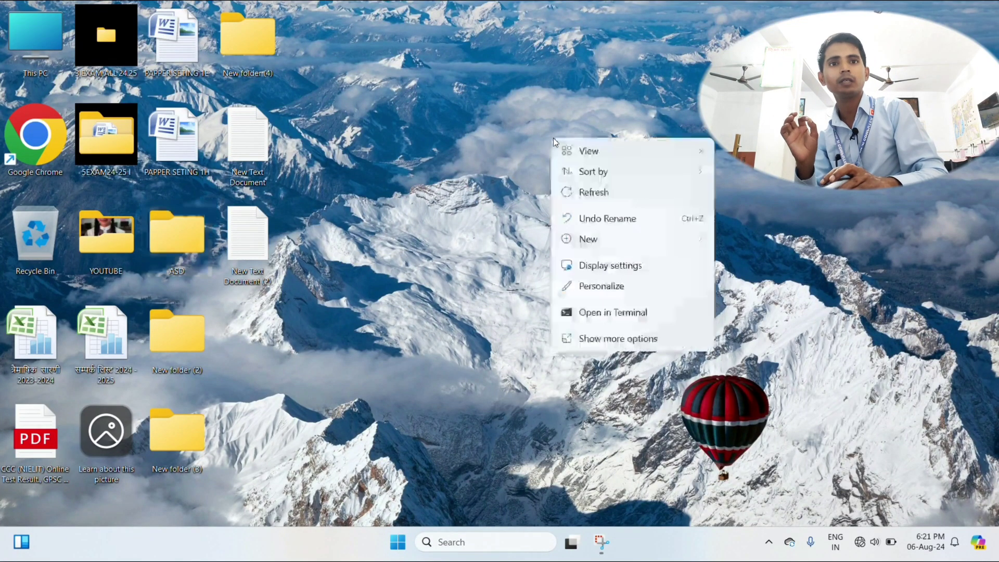
click(595, 193)
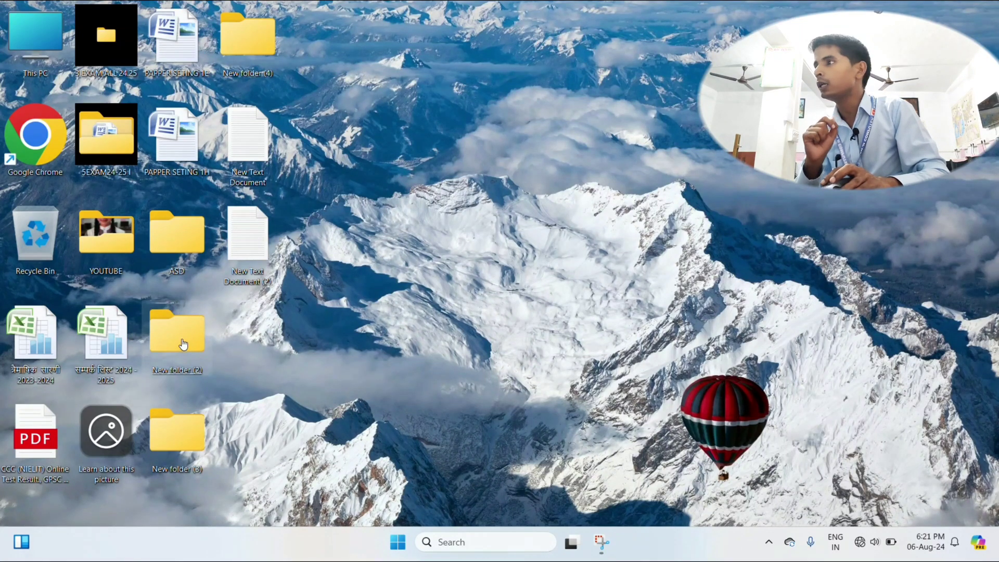
Move New folder (2) to the empty desktop area, rename it with a person's first name, and return it below the ASD folder
drag(184, 345, 539, 147)
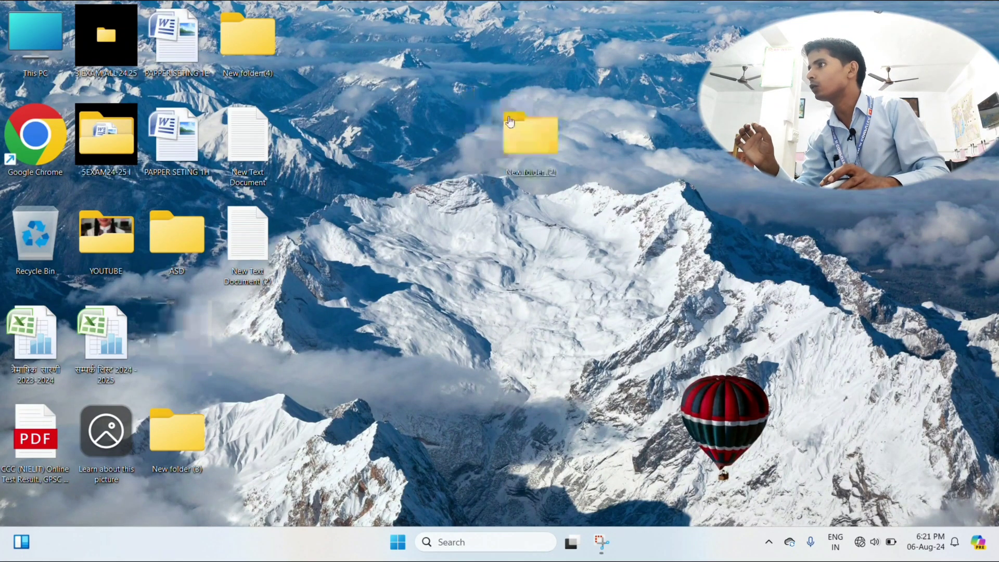
right_click(529, 148)
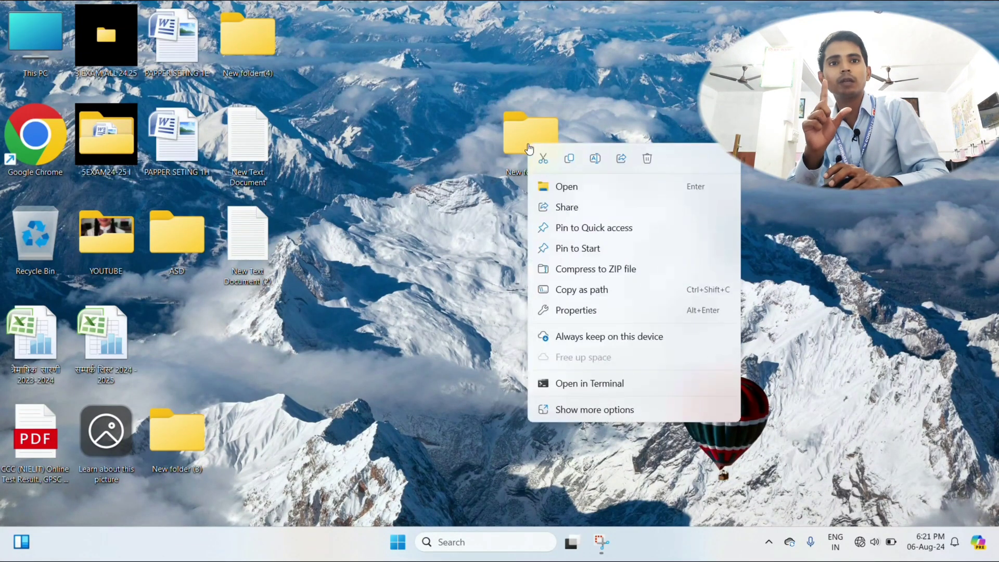
click(595, 159)
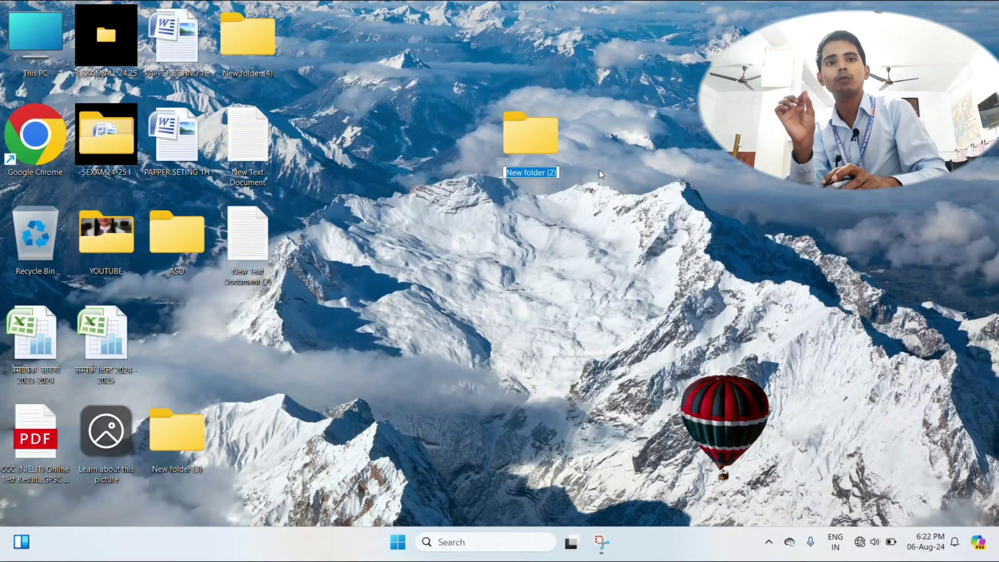
text(RAM)
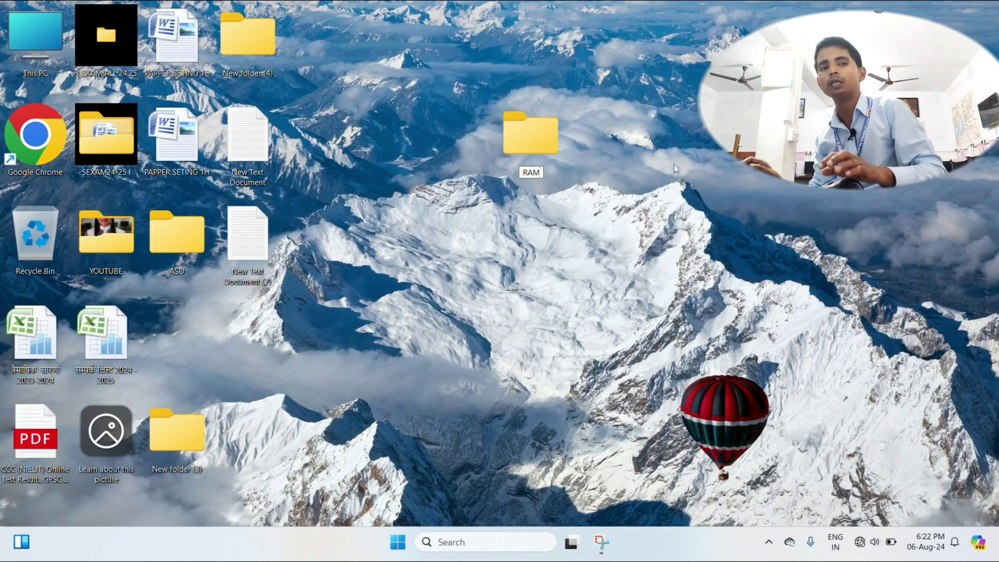
key(Return)
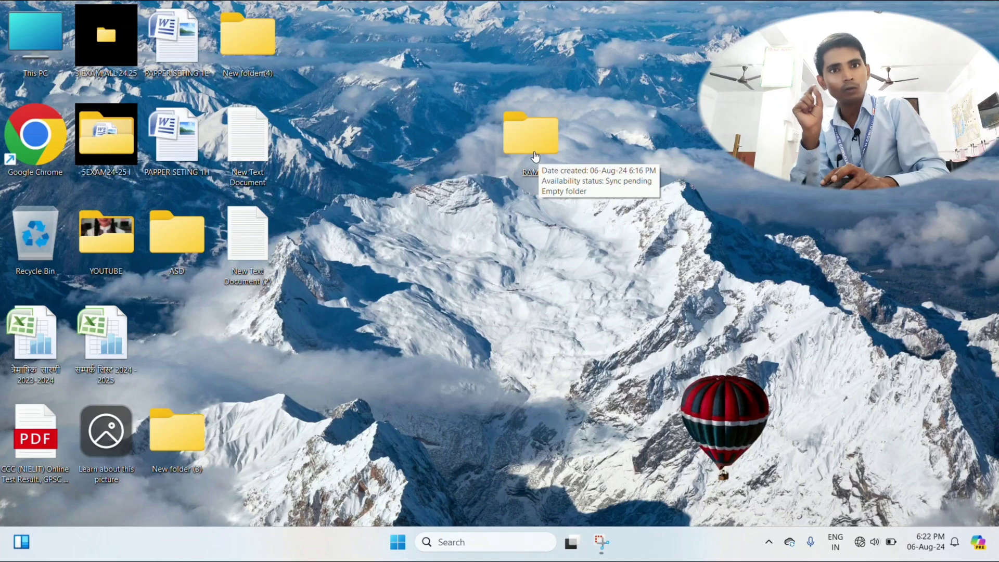
drag(534, 154, 181, 336)
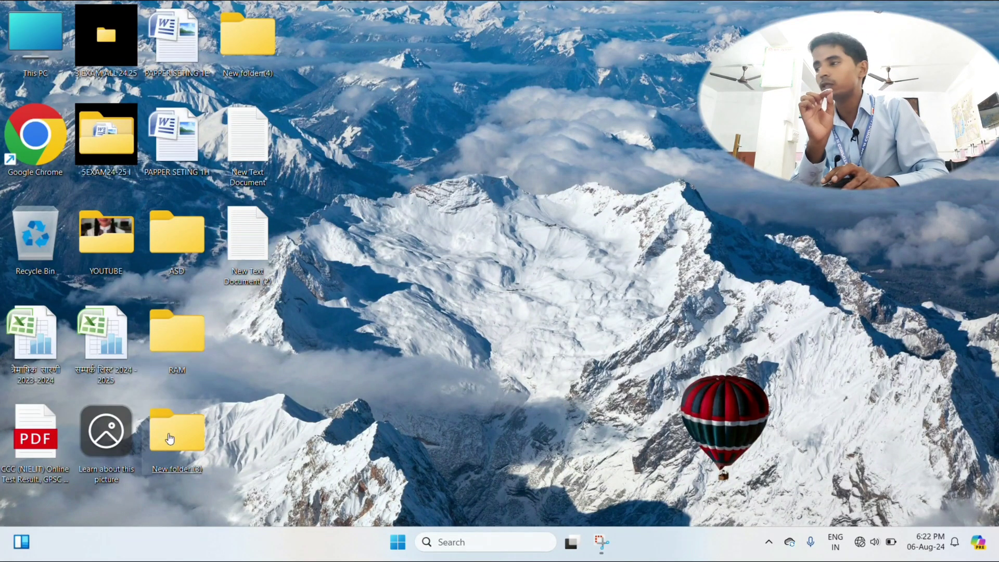
Move New folder (3) to the empty desktop area, rename it with another first name, and return it to its original place
drag(170, 438, 515, 136)
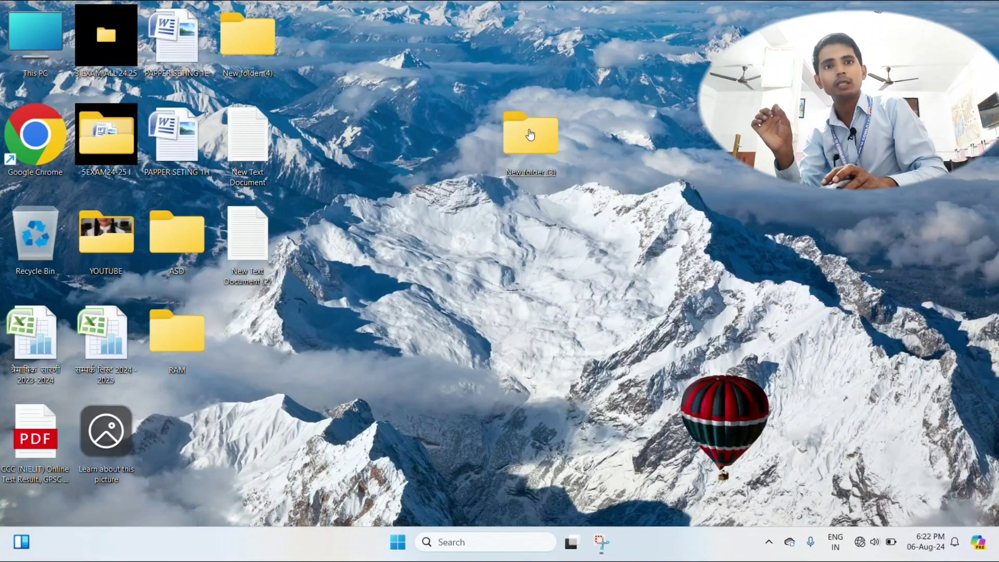
mouse_move(531, 135)
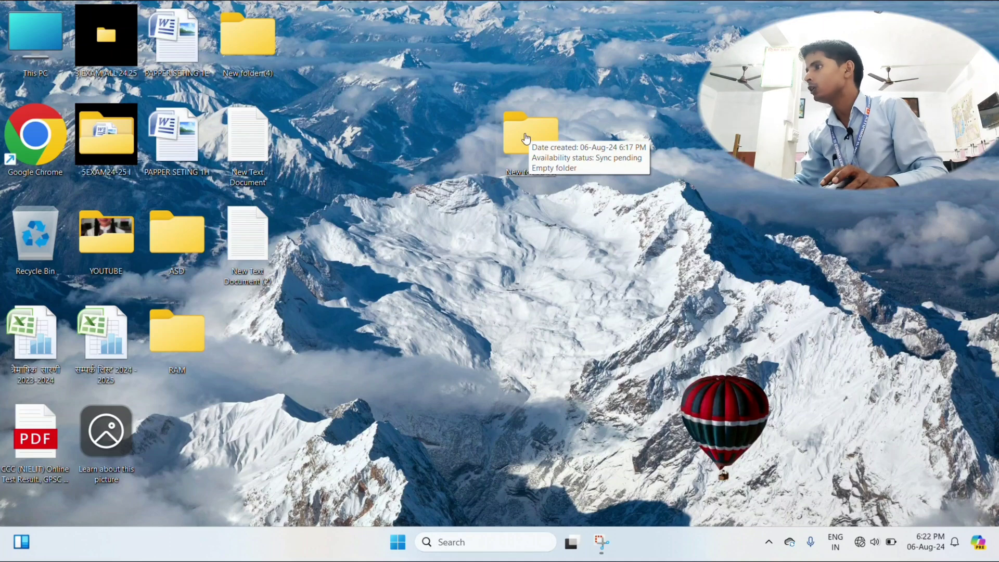
key(F2)
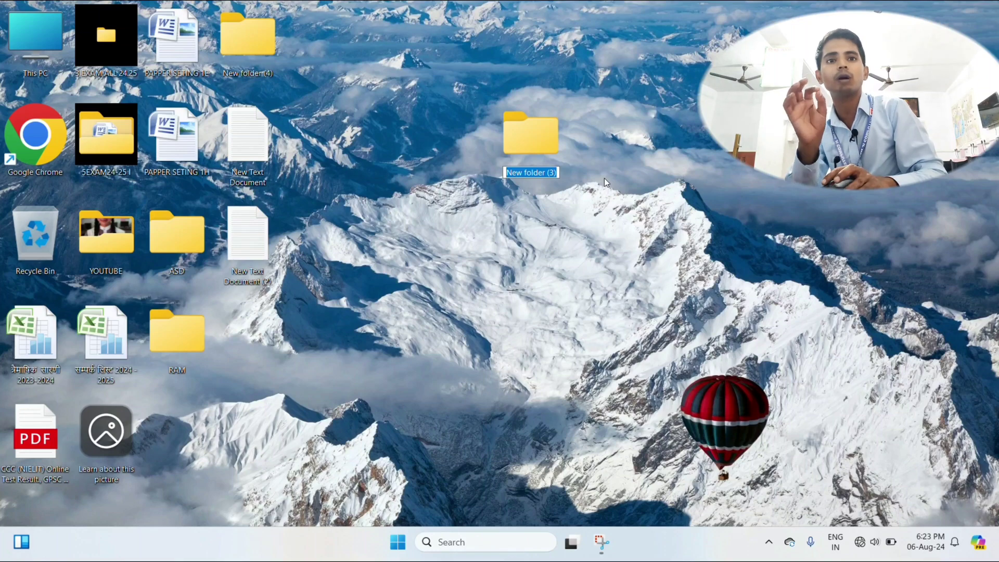
text(RAJ)
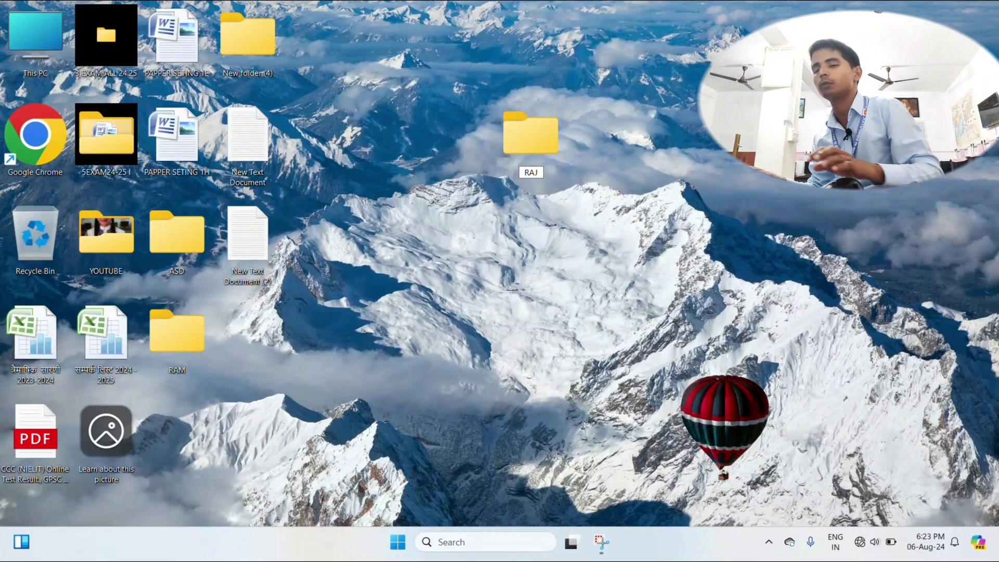
key(Return)
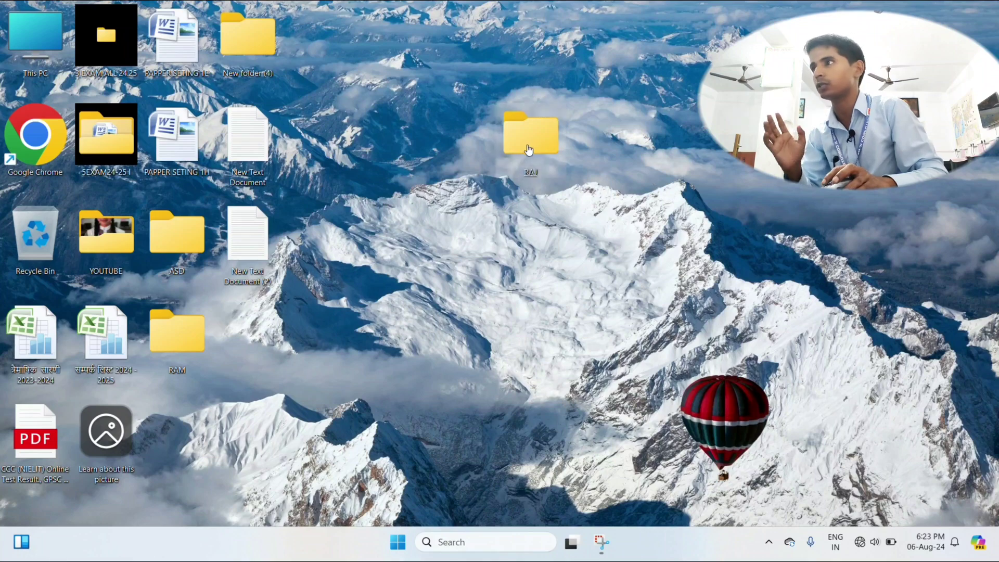
drag(525, 145, 187, 420)
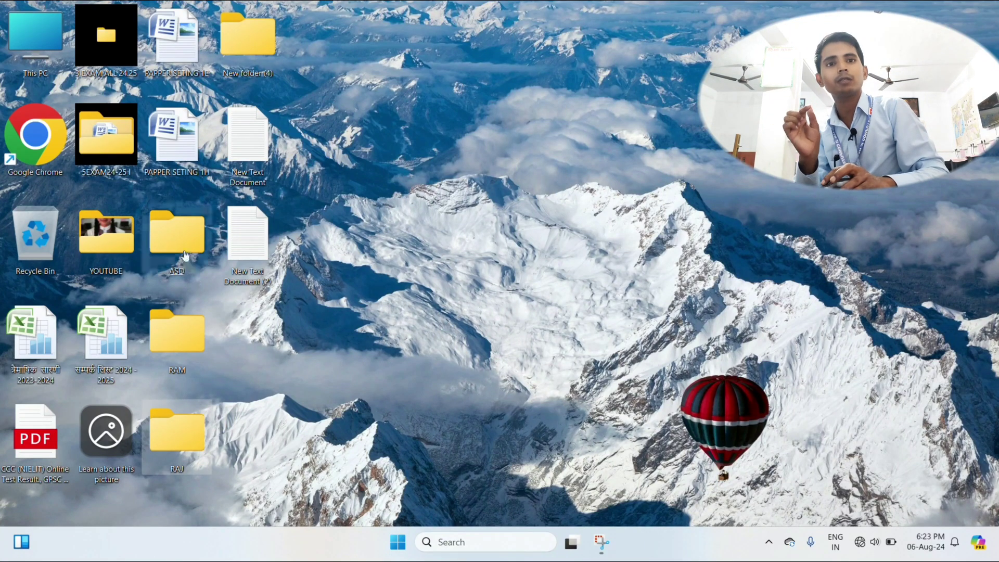
Move the ASD folder to the empty desktop area, rename it with a different first name, and return it to its original place
drag(194, 275, 498, 145)
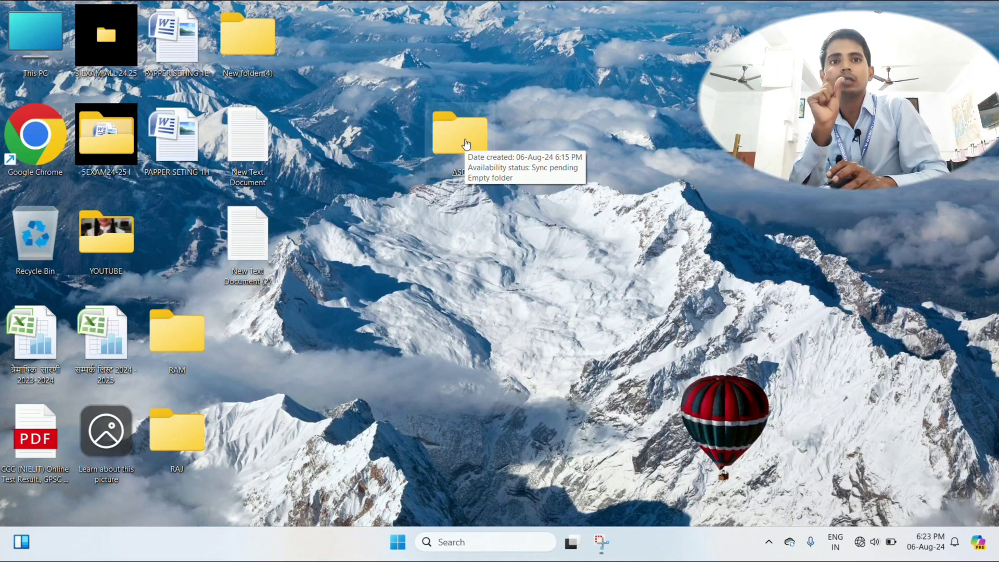
click(460, 172)
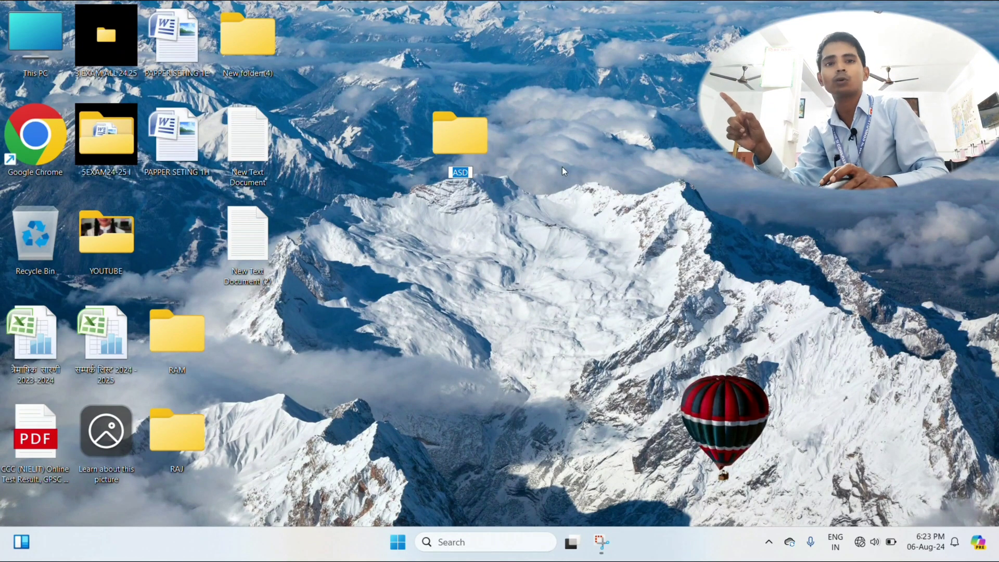
text(S)
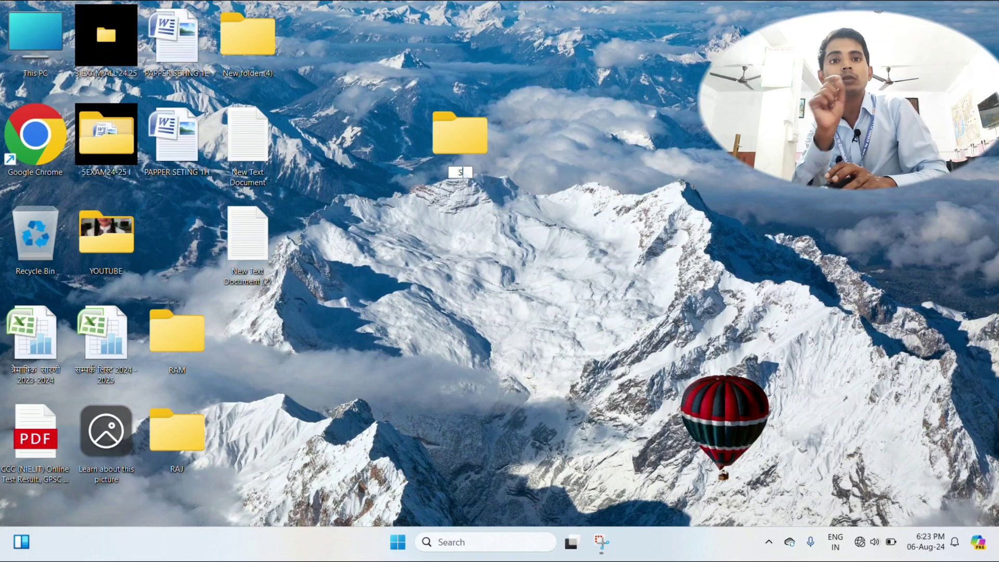
text(HIVA)
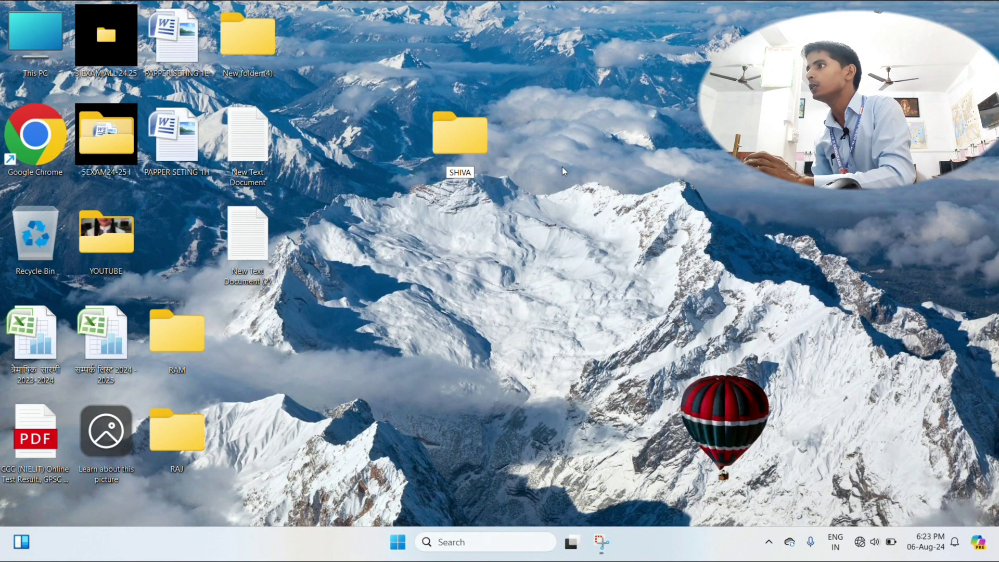
text(M)
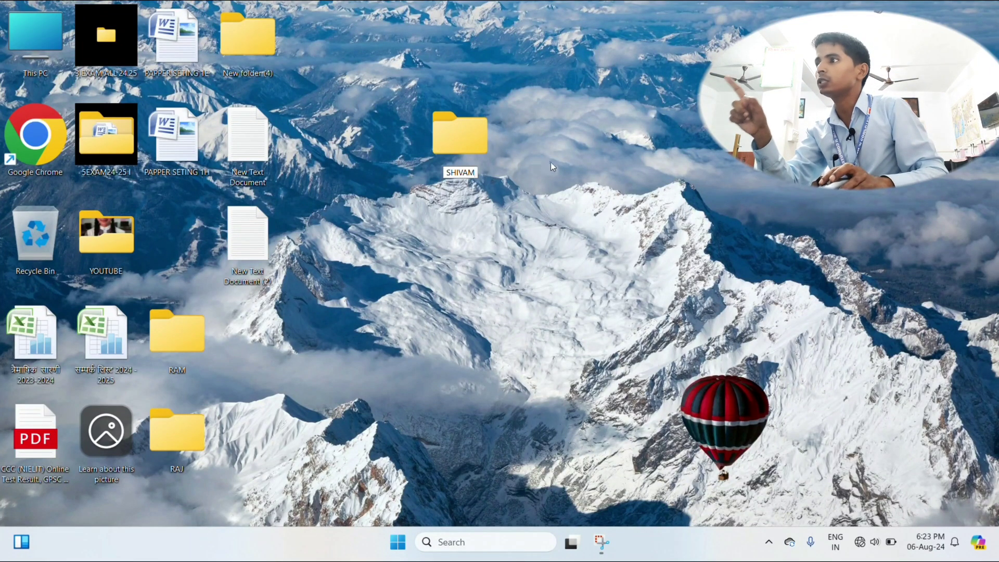
key(Return)
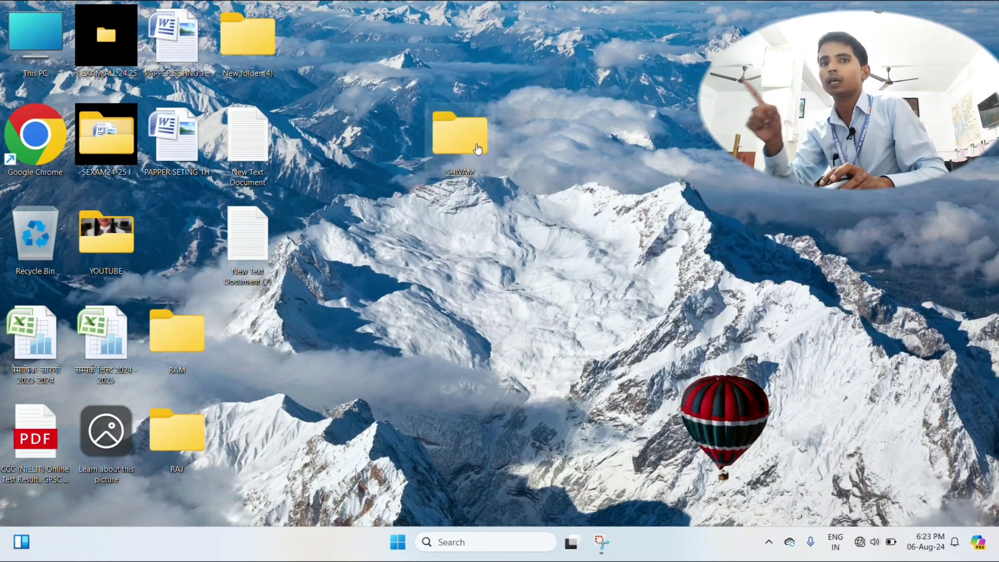
mouse_move(477, 146)
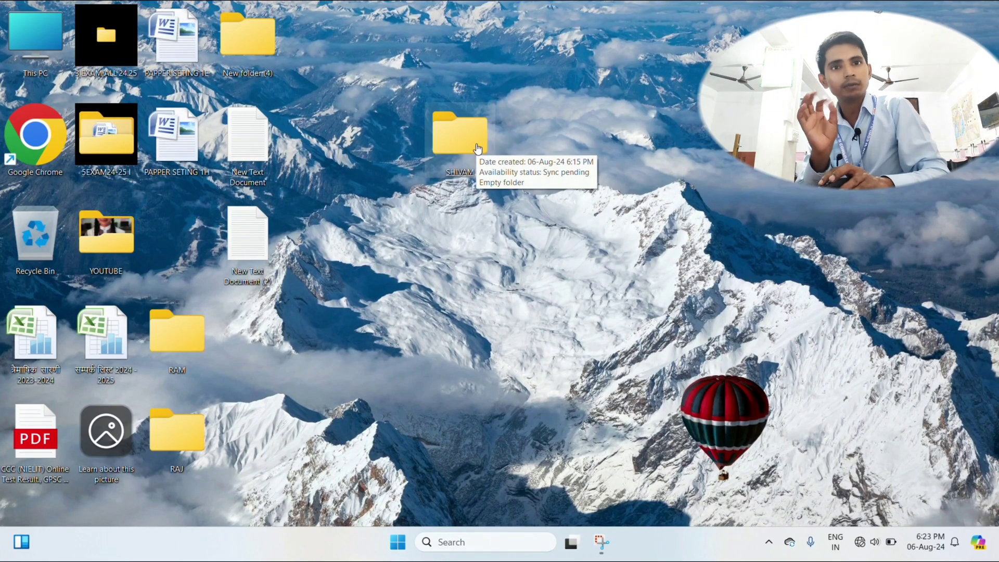
drag(477, 149, 189, 223)
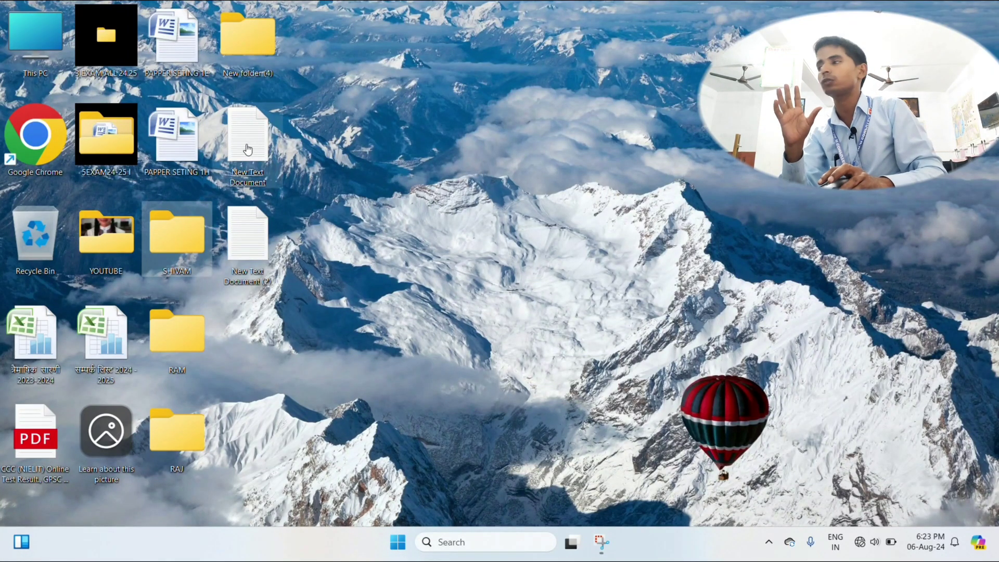
Move New Text Document to the empty desktop area, rename it with a person's first name, and return it to its original place
drag(248, 148, 503, 142)
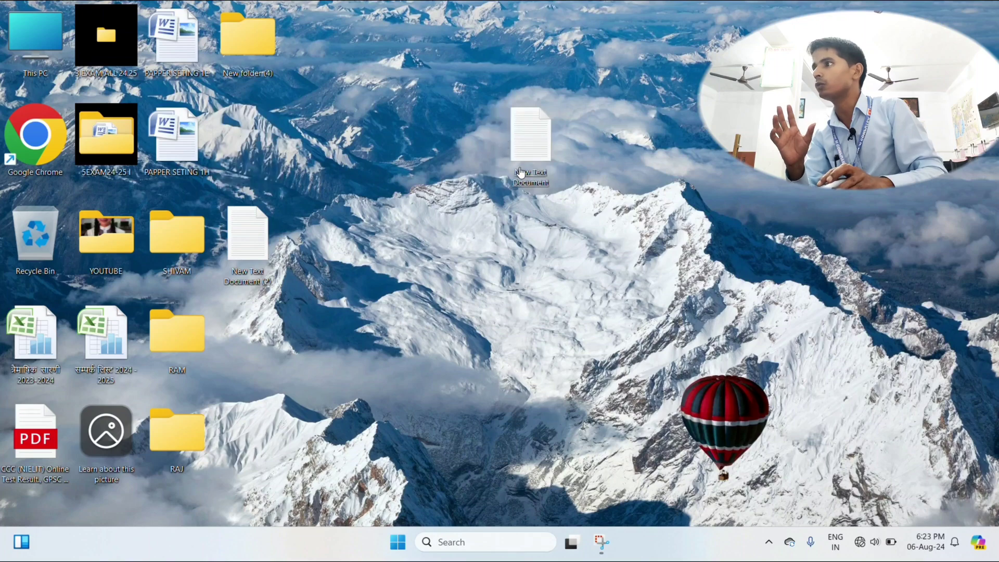
right_click(525, 140)
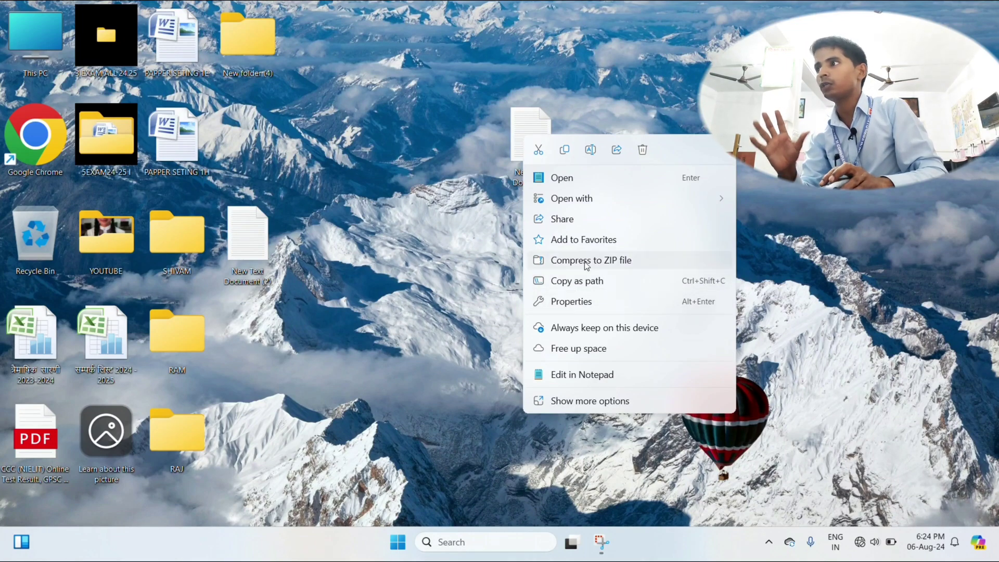
click(595, 154)
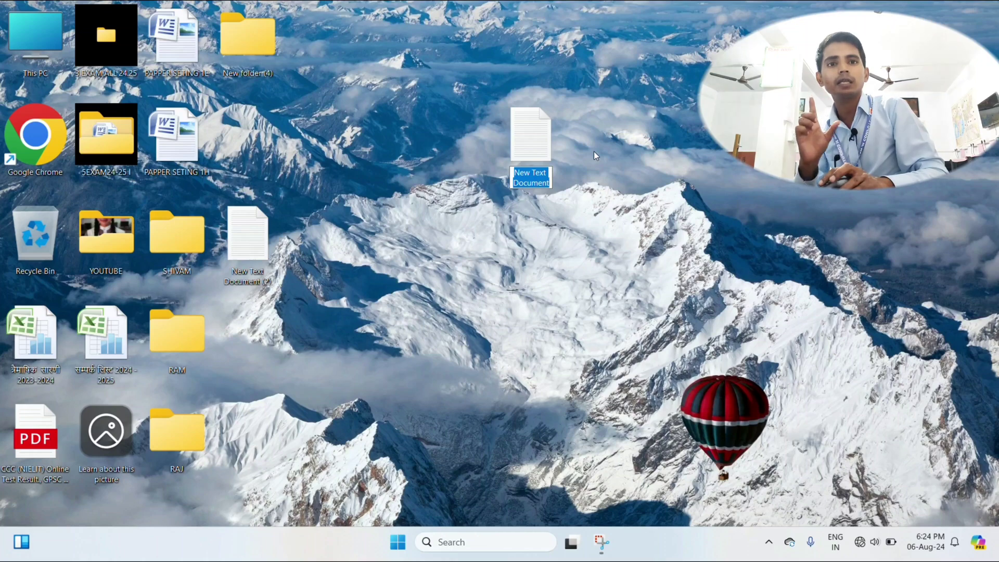
text(K)
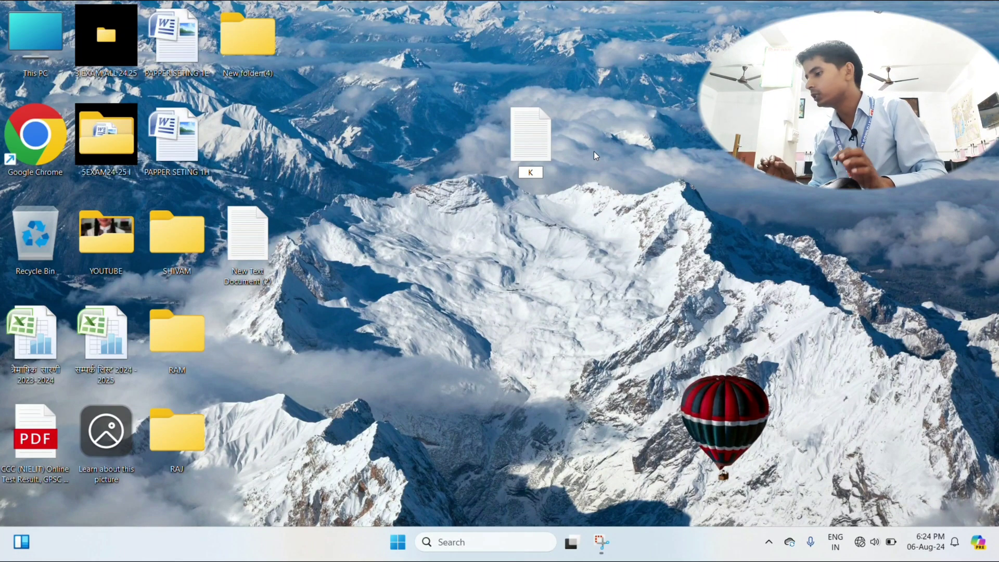
text(ARA)
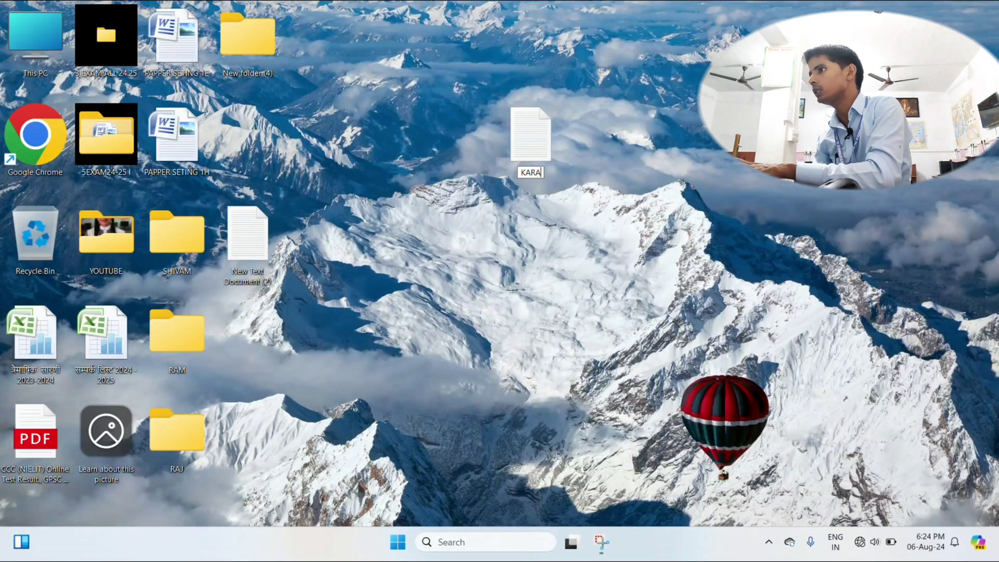
text(N)
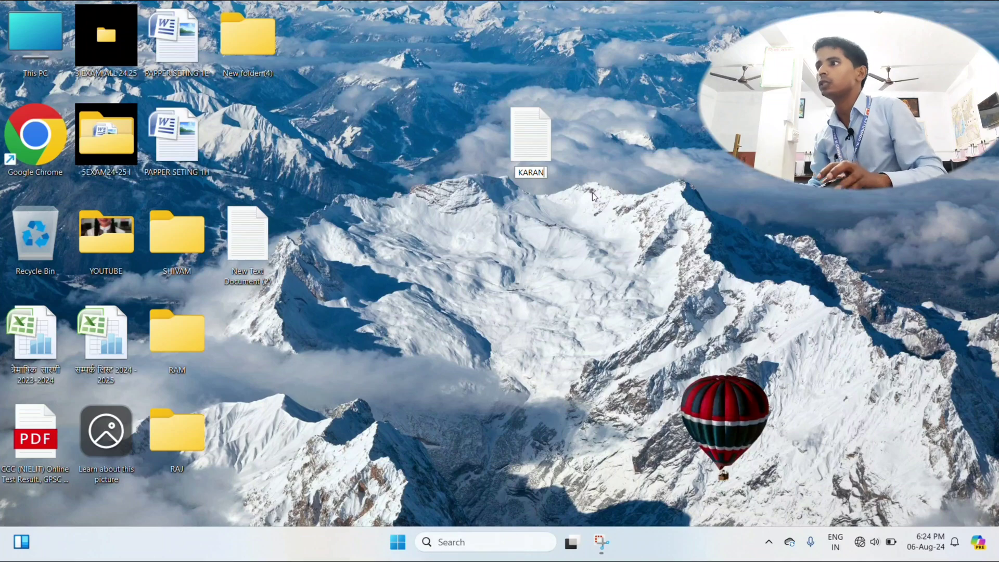
click(602, 165)
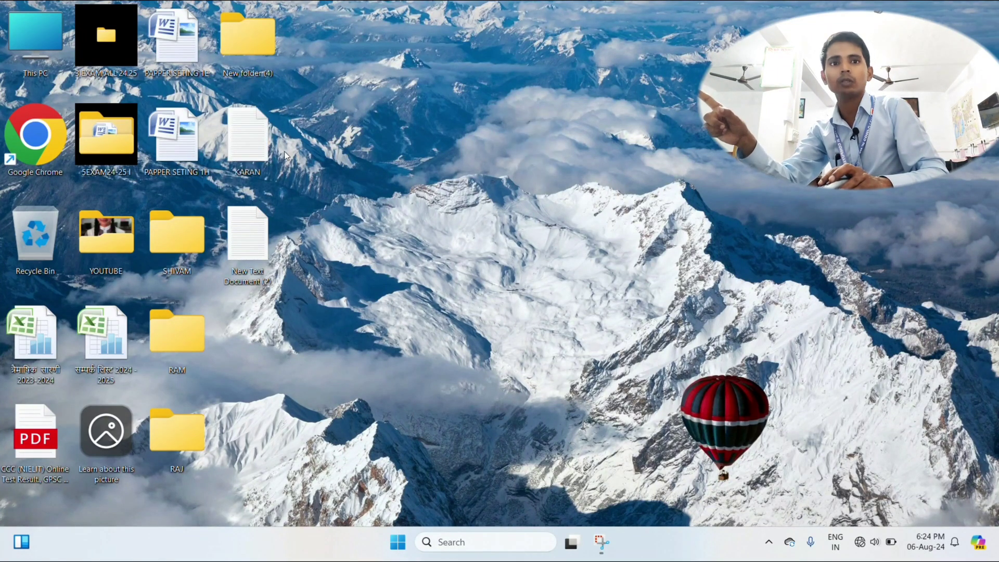
Open the newly renamed text document in Notepad to view its contents, and close it
double_click(252, 159)
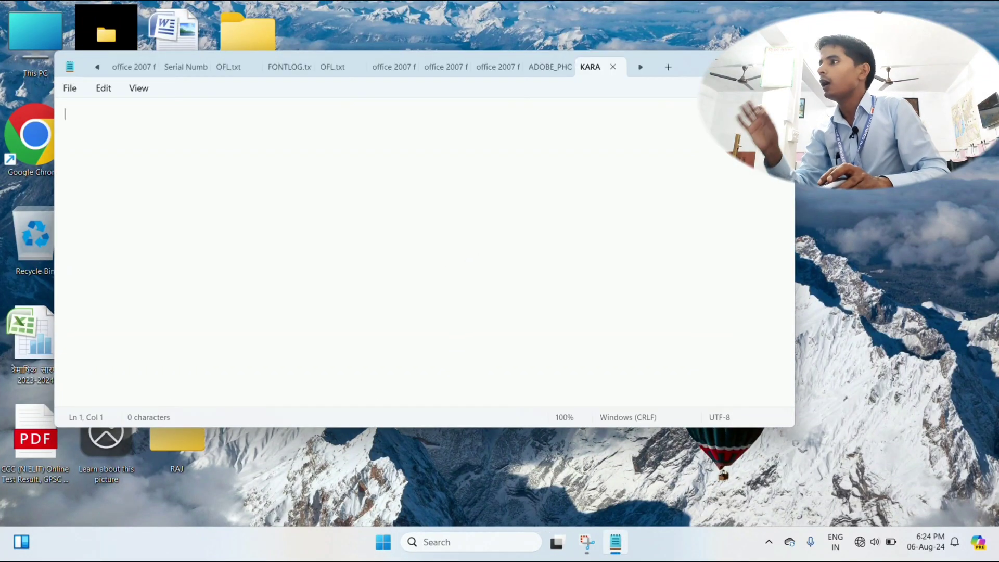
click(778, 65)
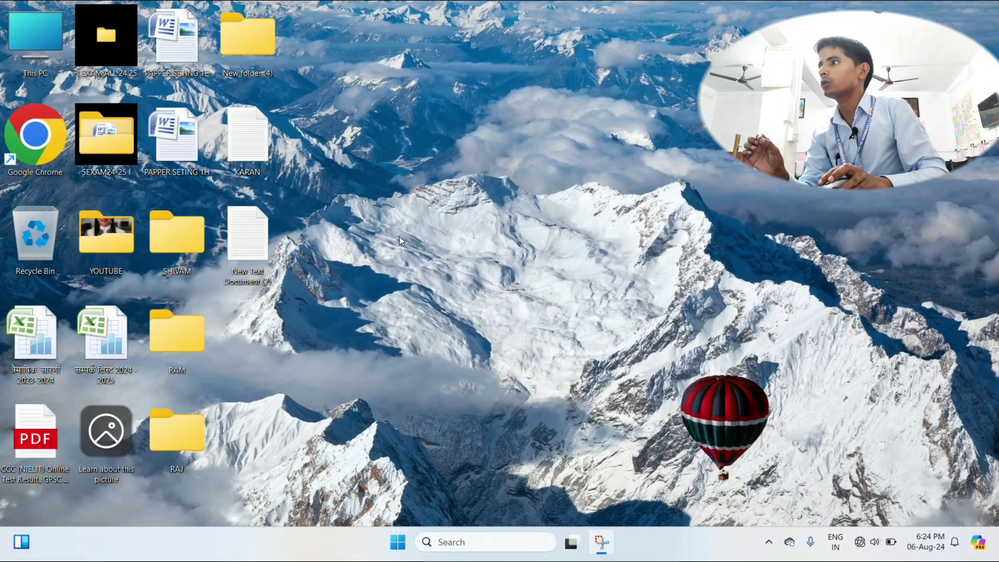
Move New Text Document (2) to the empty desktop area, rename it with a first name, and return it below the other text document
drag(259, 241, 559, 141)
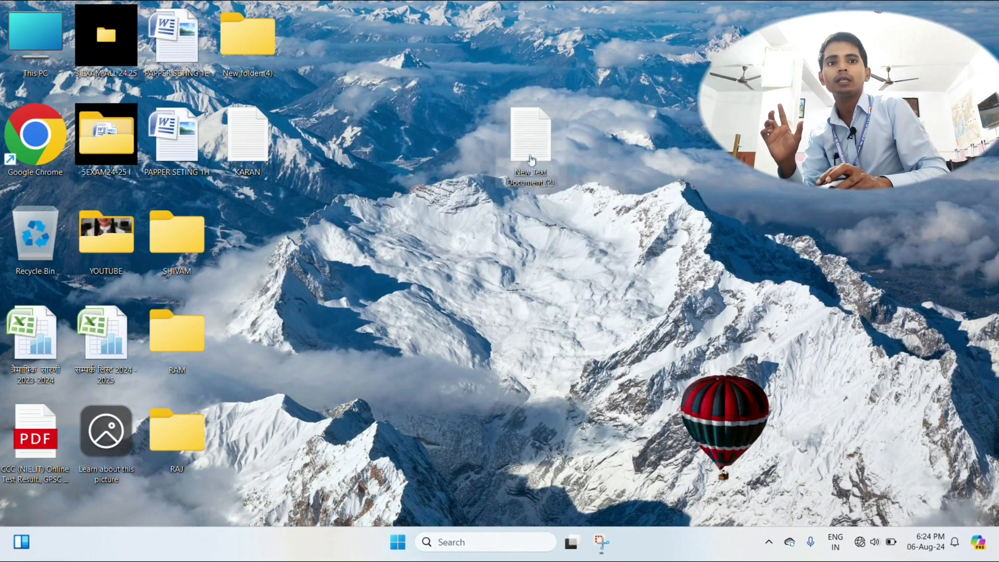
right_click(523, 135)
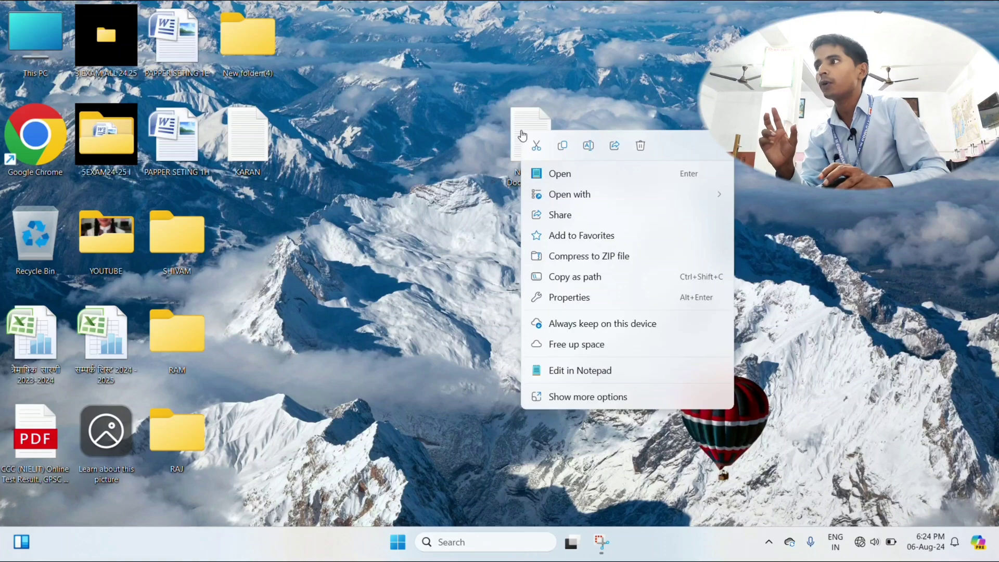
click(589, 146)
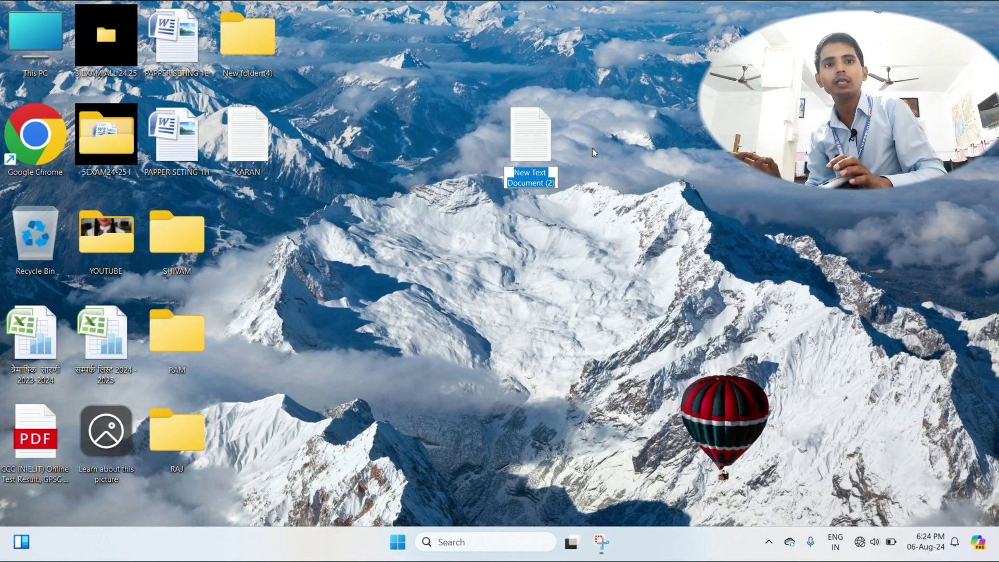
text(AJAY)
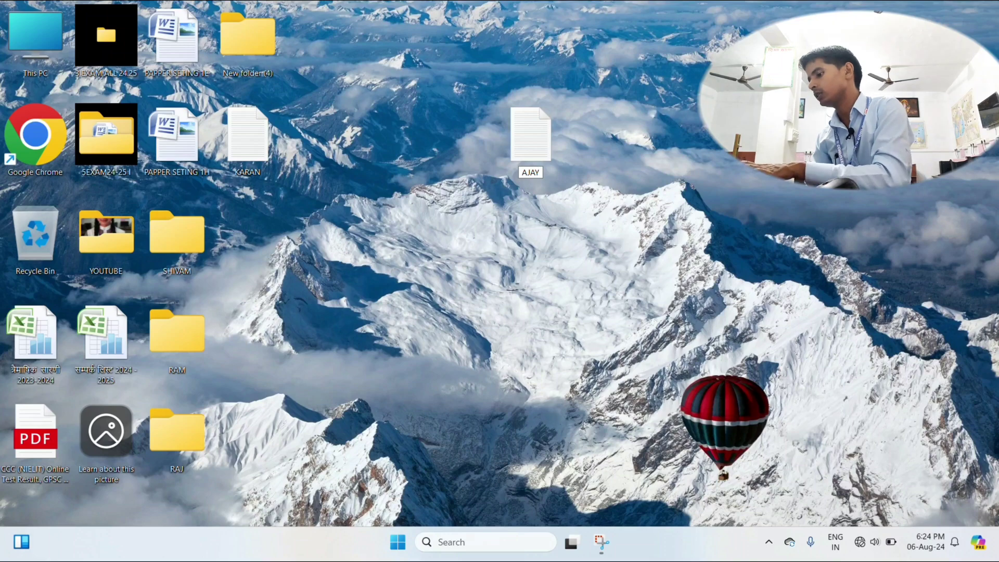
key(Return)
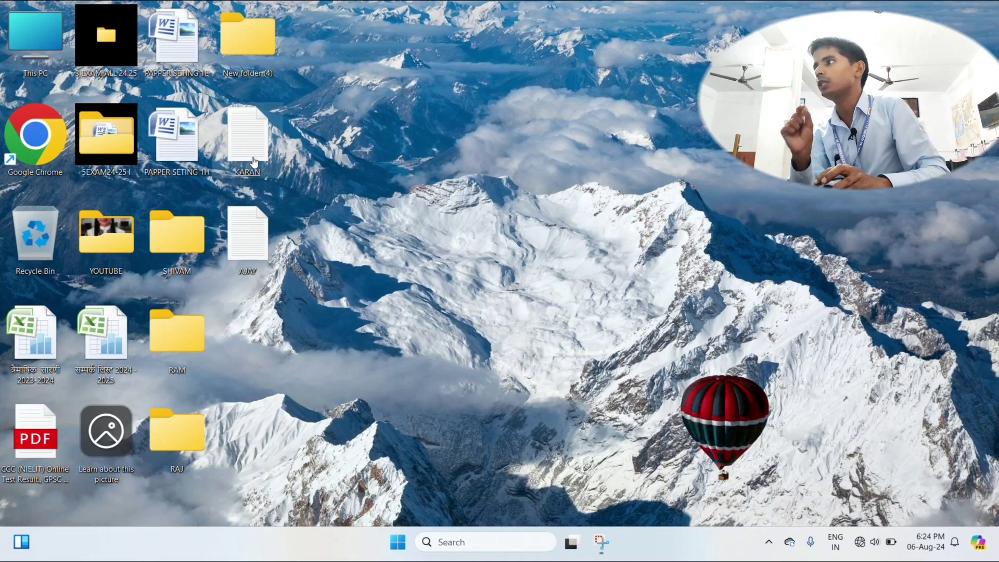
click(265, 251)
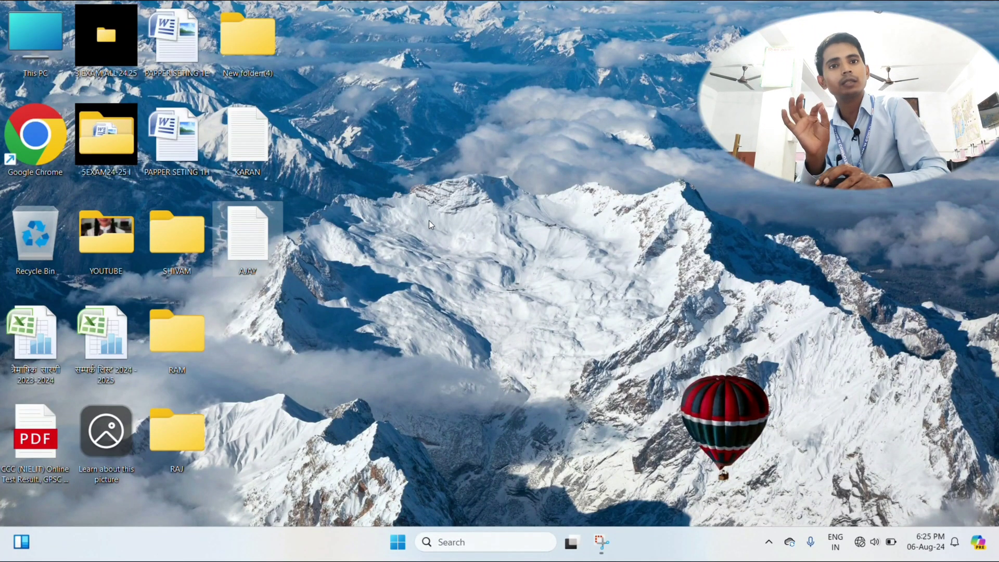
Move the upper text document to the empty desktop area, rename it with a different first name, and return it to its original place
drag(248, 136, 512, 151)
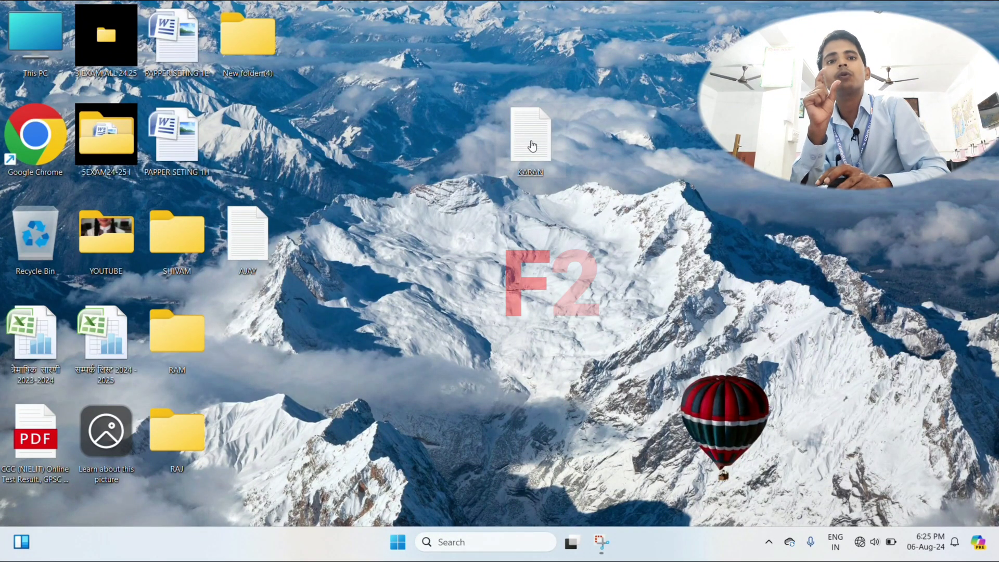
key(F2)
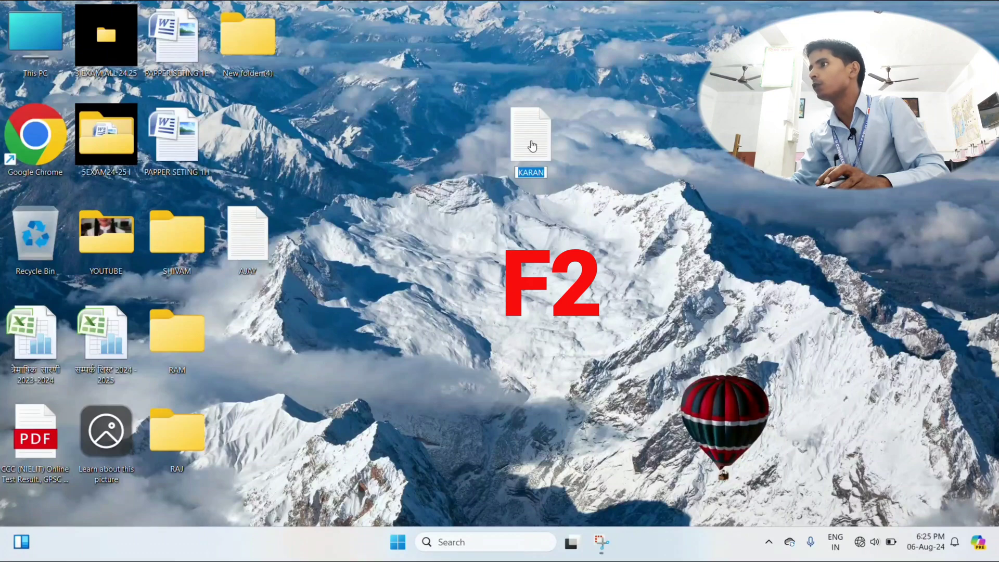
text(A)
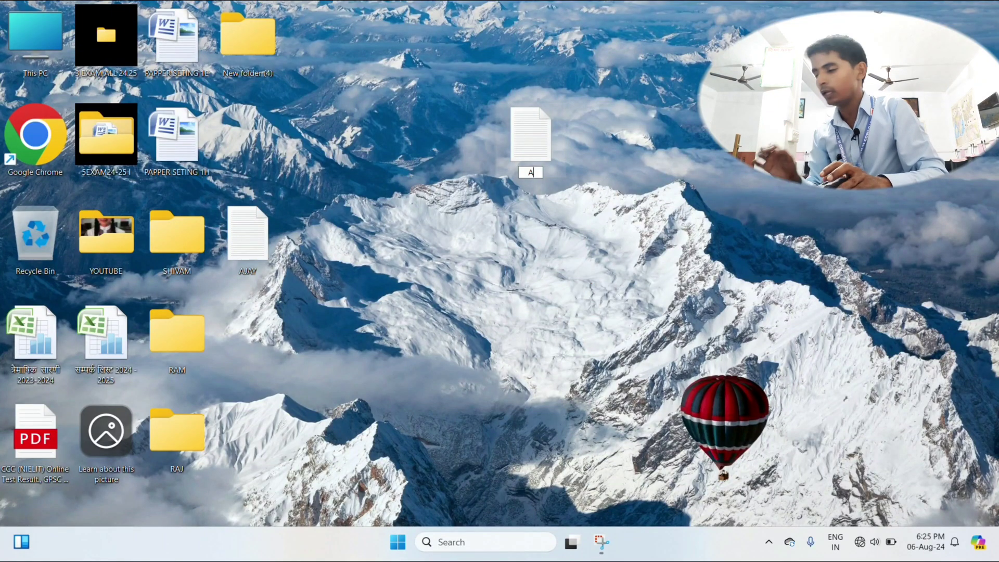
text(VINASH)
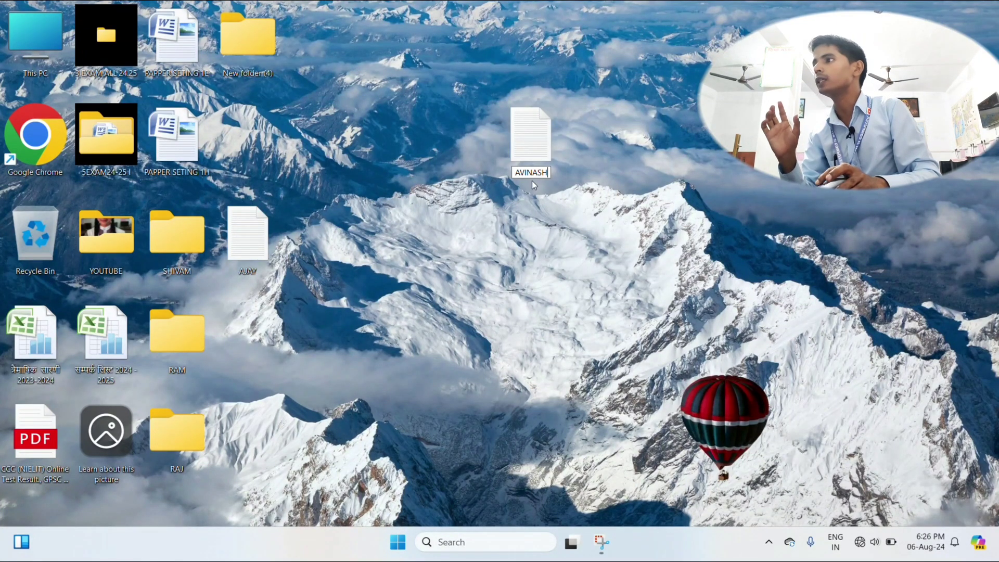
key(Return)
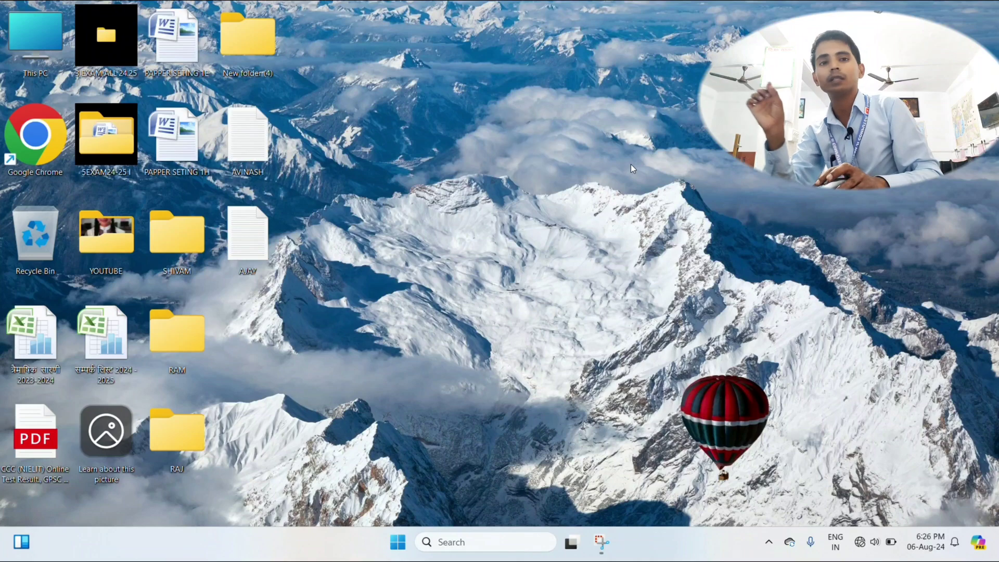
Move the lower text document to the empty desktop area, rename it 10, and return it to its original place
click(246, 156)
click(251, 238)
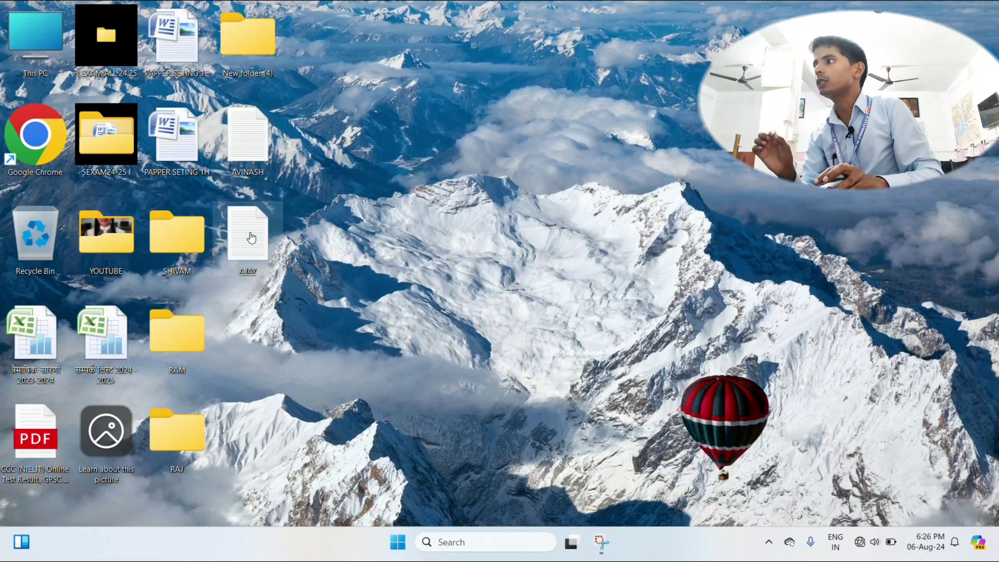
drag(252, 237, 456, 149)
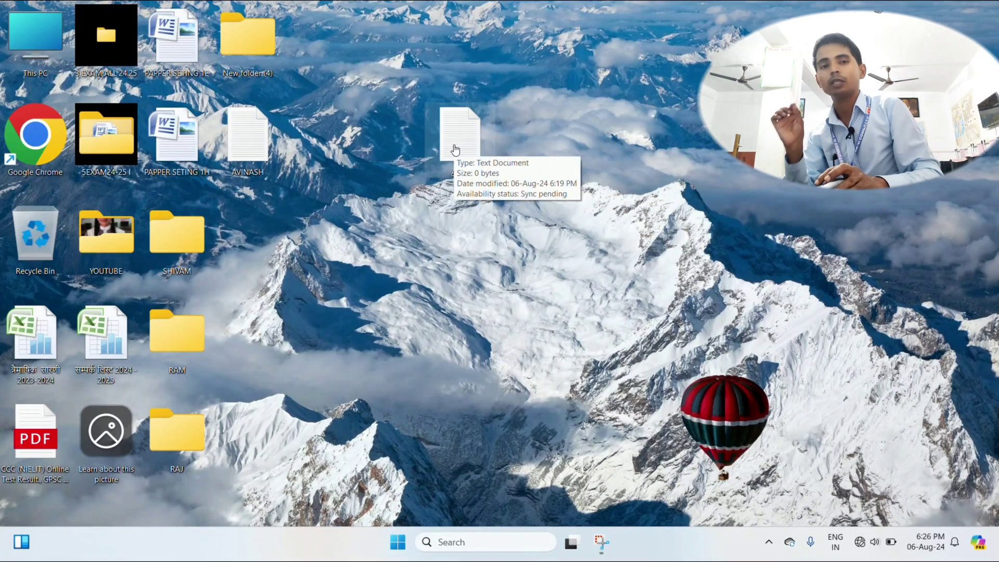
key(F2)
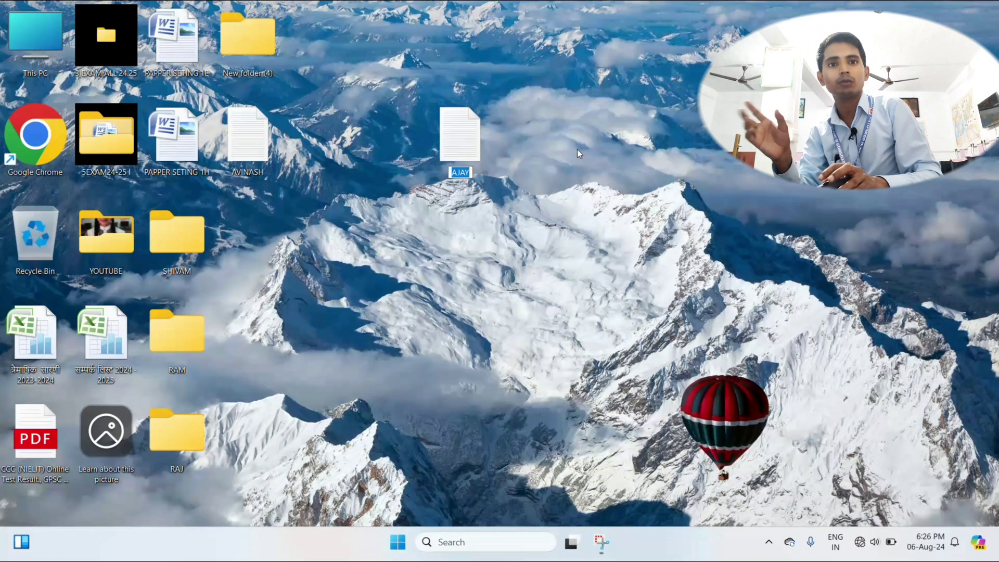
text(10)
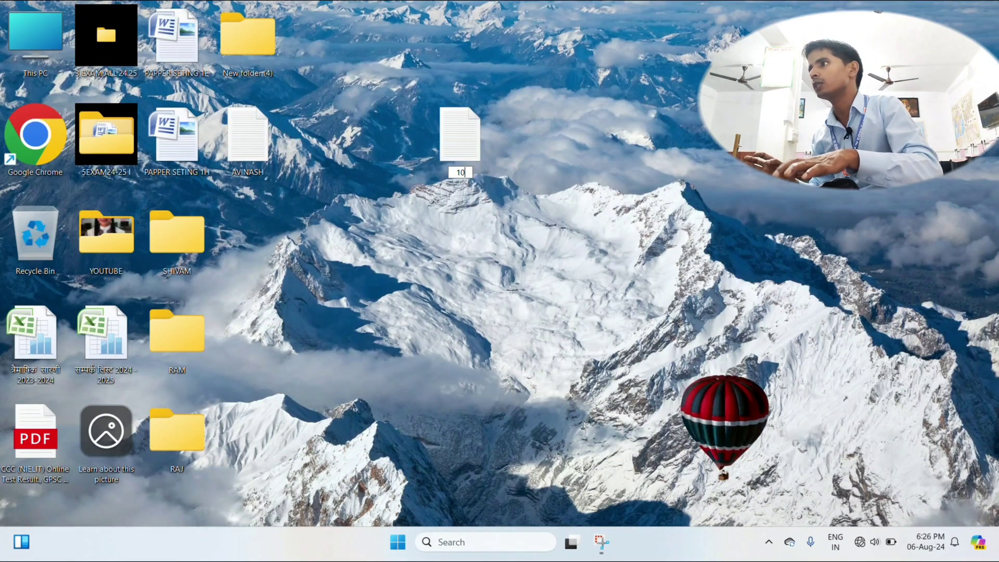
click(605, 170)
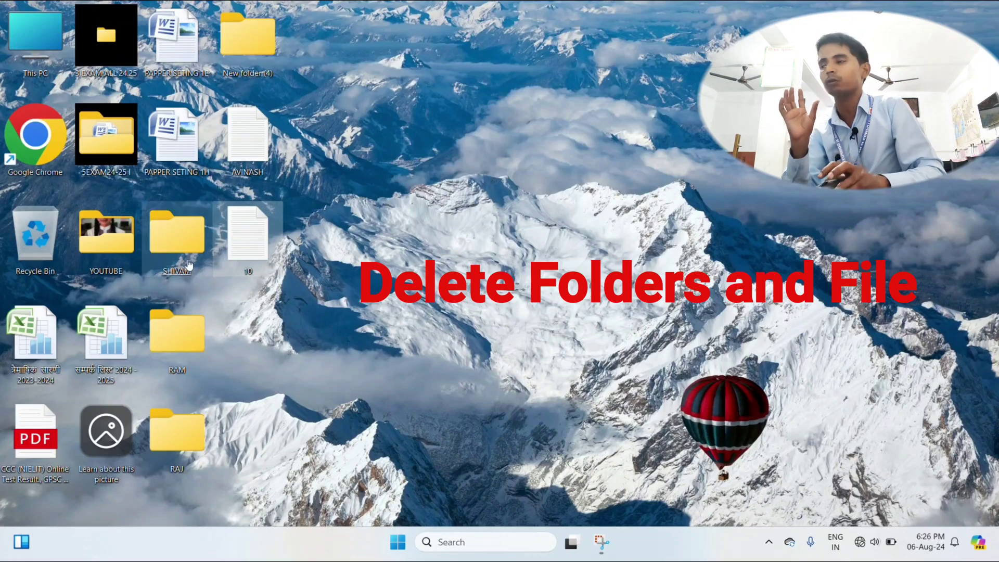
Move the folder beside text document 10 to the empty desktop area and delete it
drag(170, 254, 499, 159)
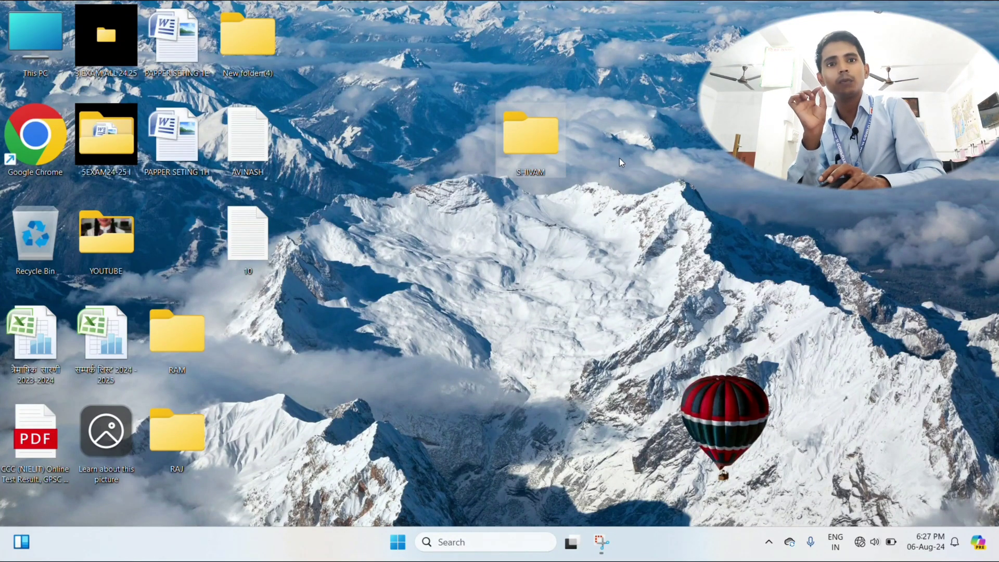
right_click(517, 144)
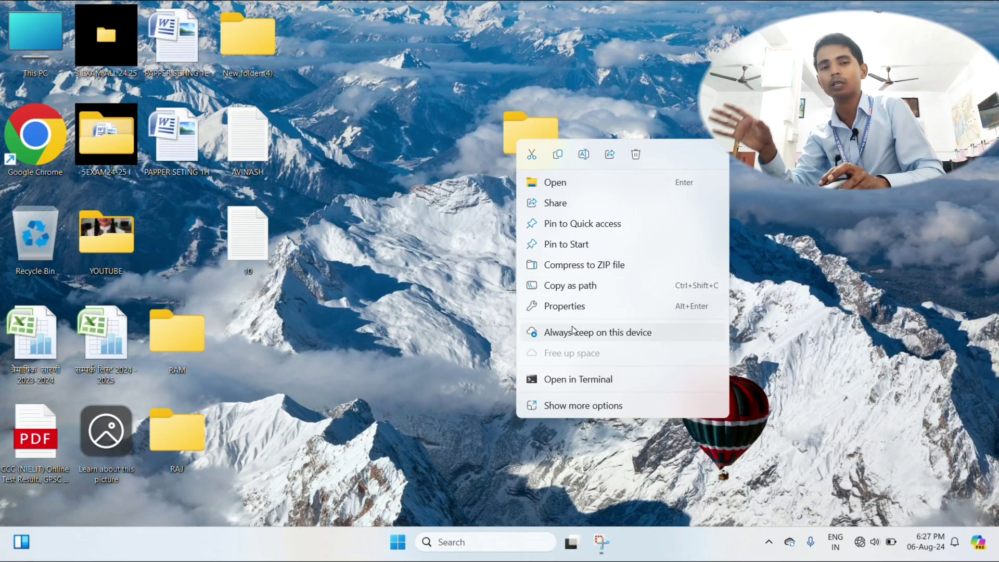
click(636, 155)
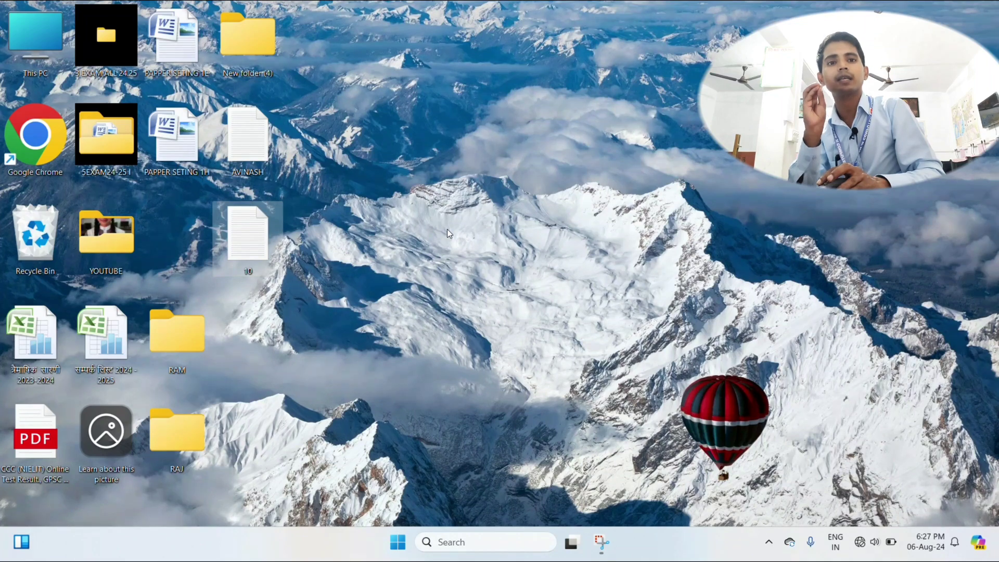
Move the Recycle Bin to the empty desktop area, inspect the deleted folder inside it, and return the bin to its original place
click(32, 240)
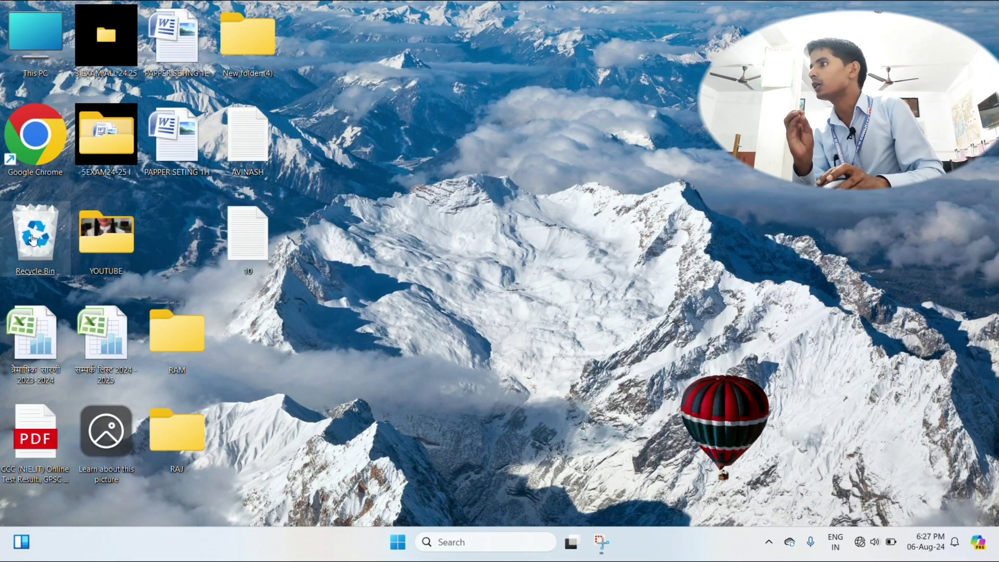
drag(32, 240, 457, 145)
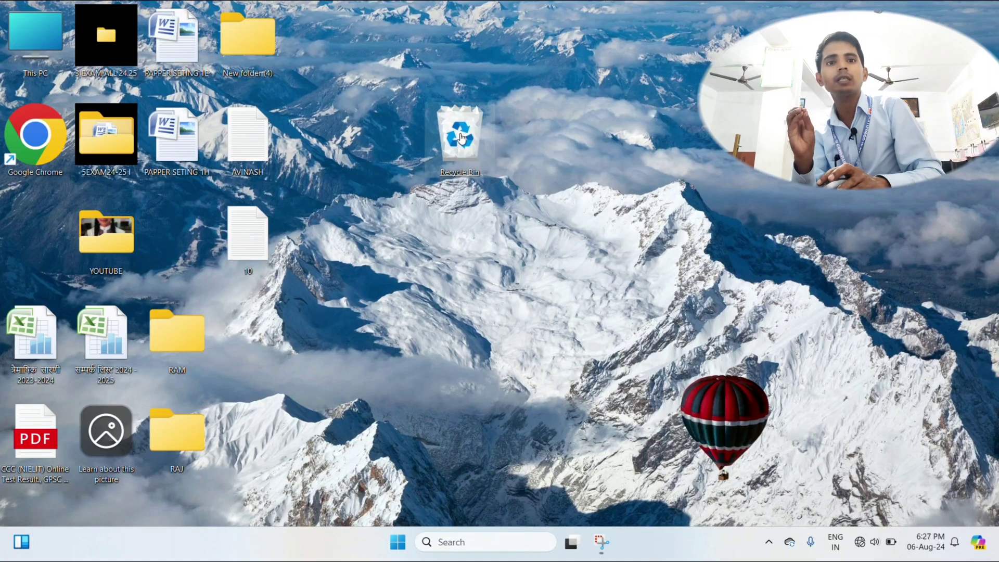
key(Return)
click(244, 120)
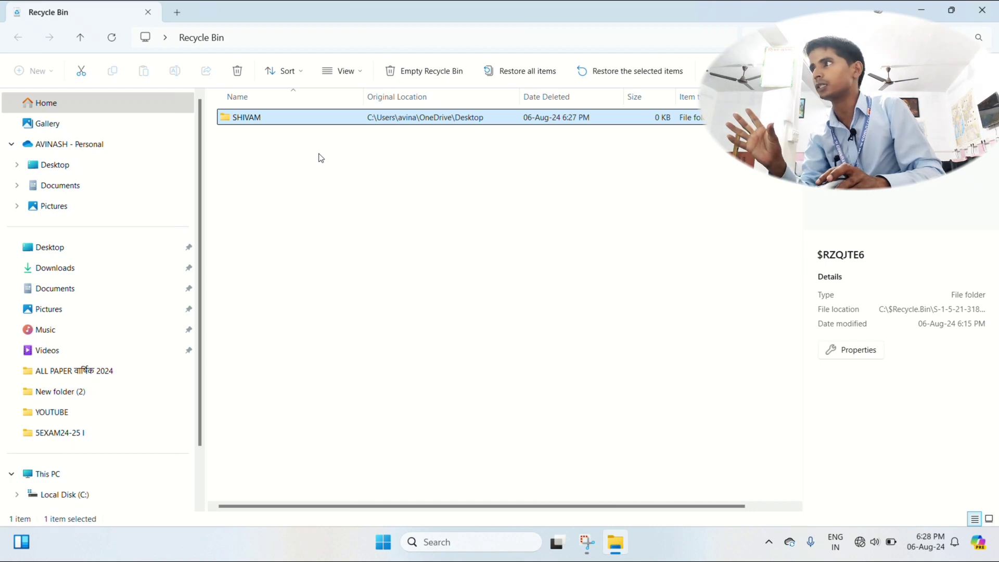
click(983, 11)
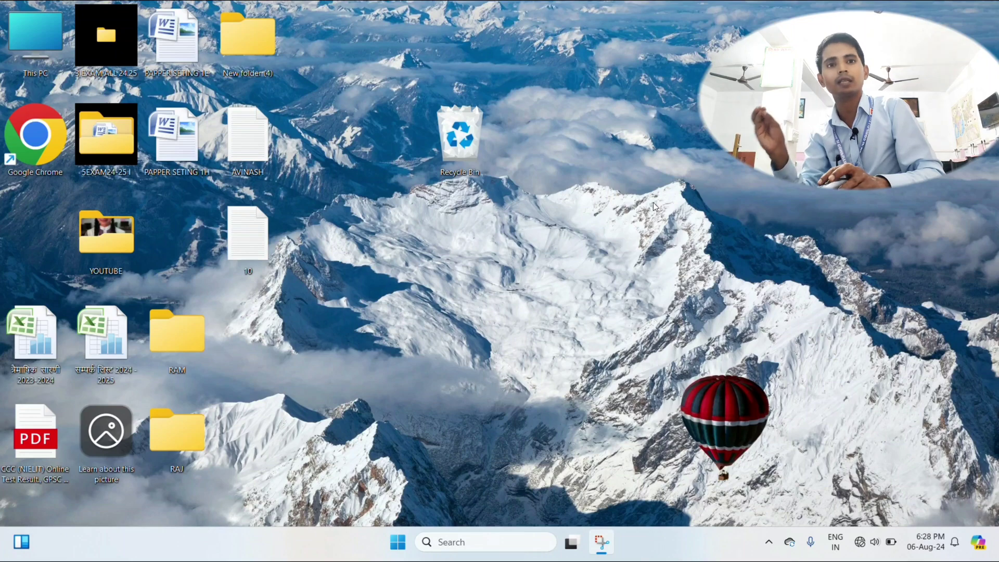
drag(460, 136, 35, 234)
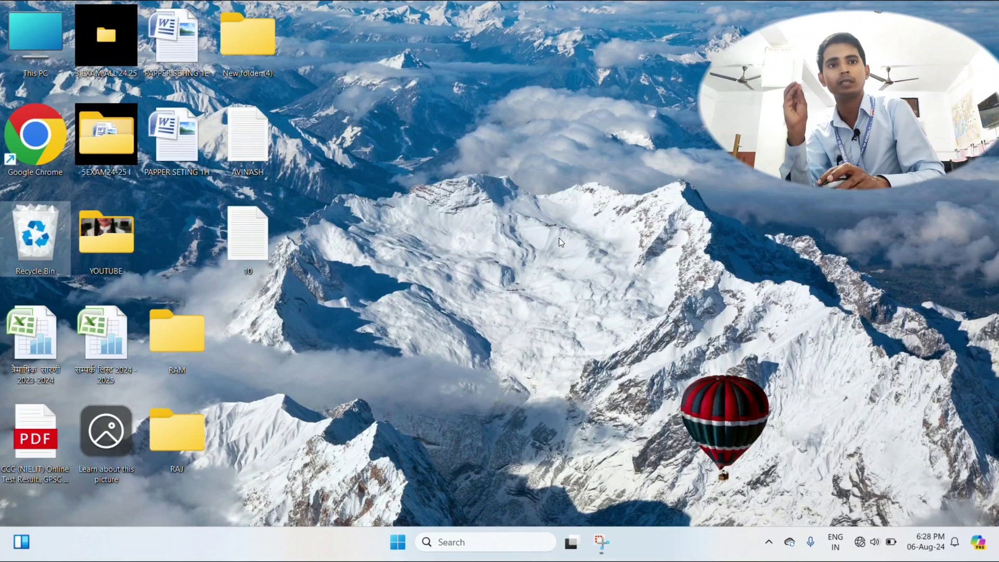
Move the upper of the two folders in the third icon column to the empty desktop area and delete it
drag(180, 348, 599, 154)
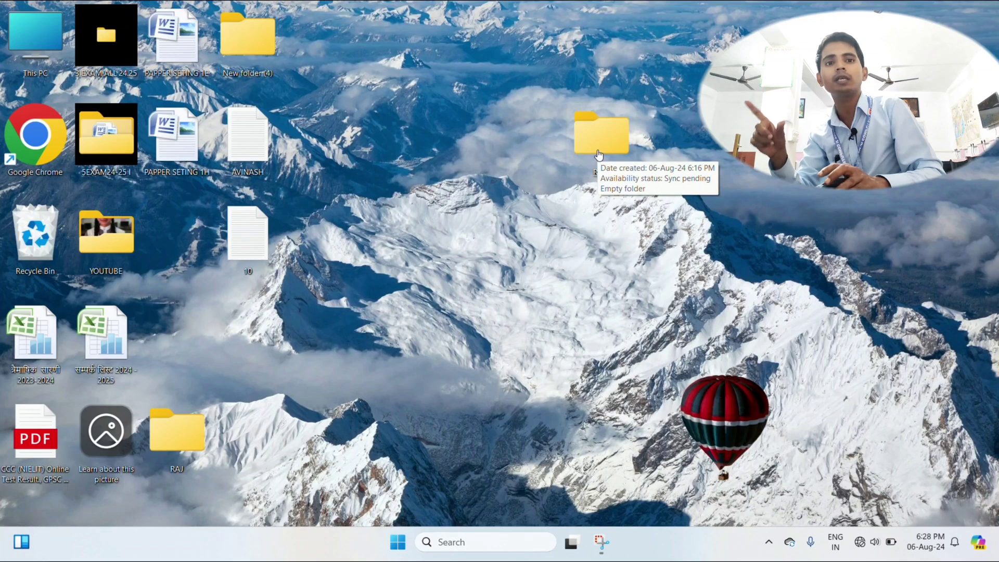
right_click(598, 154)
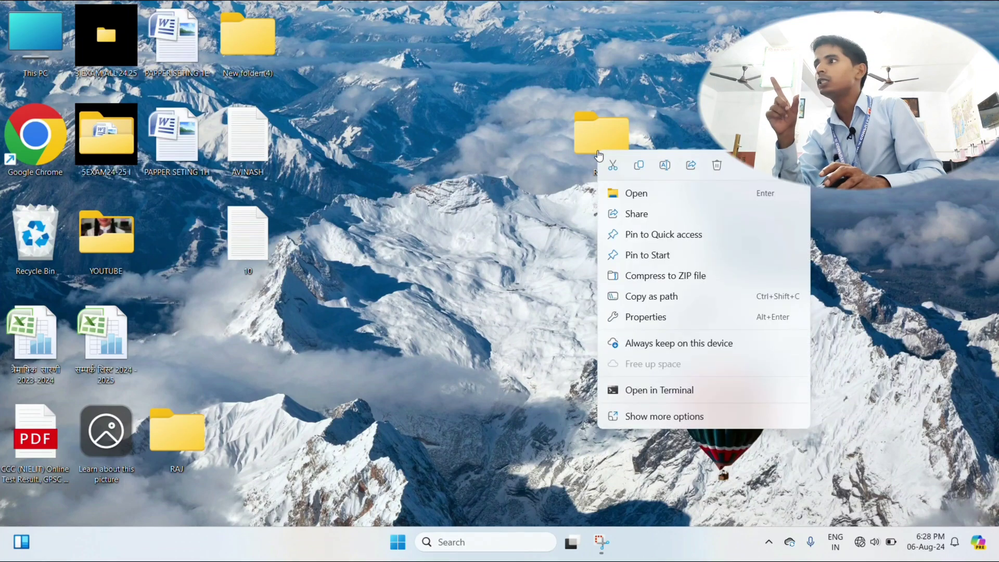
click(720, 165)
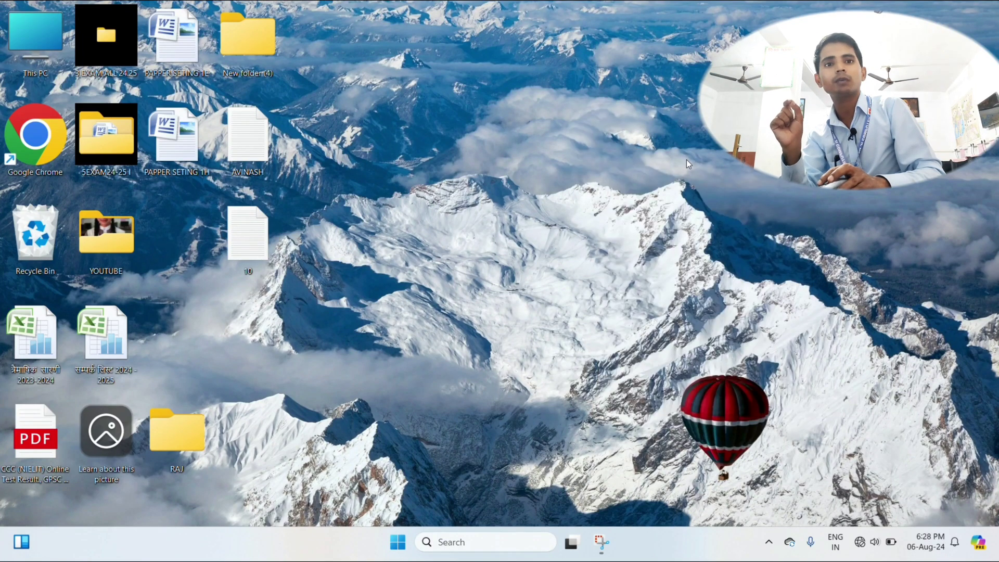
Move the Recycle Bin to the empty desktop area, inspect the deleted folders inside it, and return the bin to its original place
drag(40, 242, 586, 126)
double_click(603, 133)
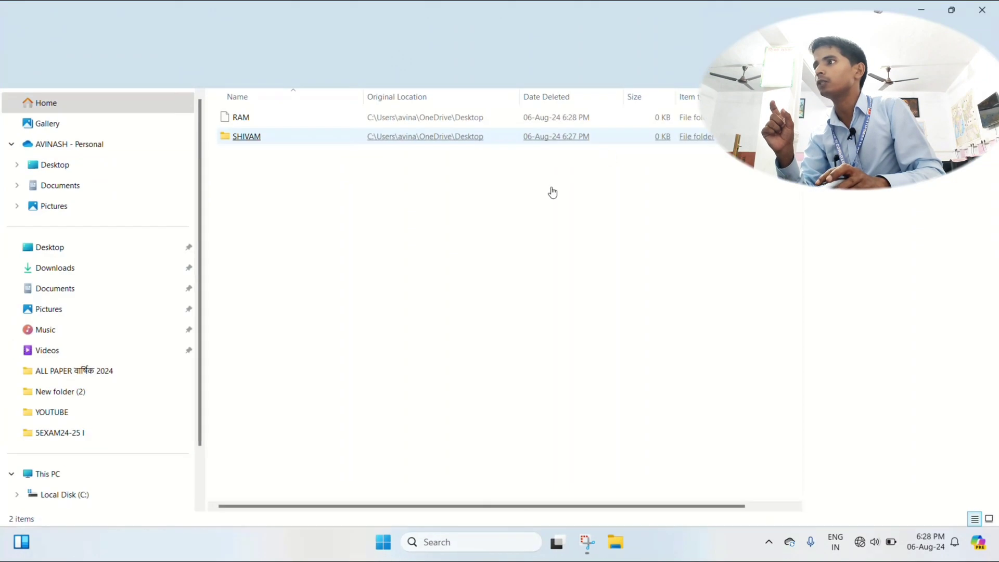
click(261, 141)
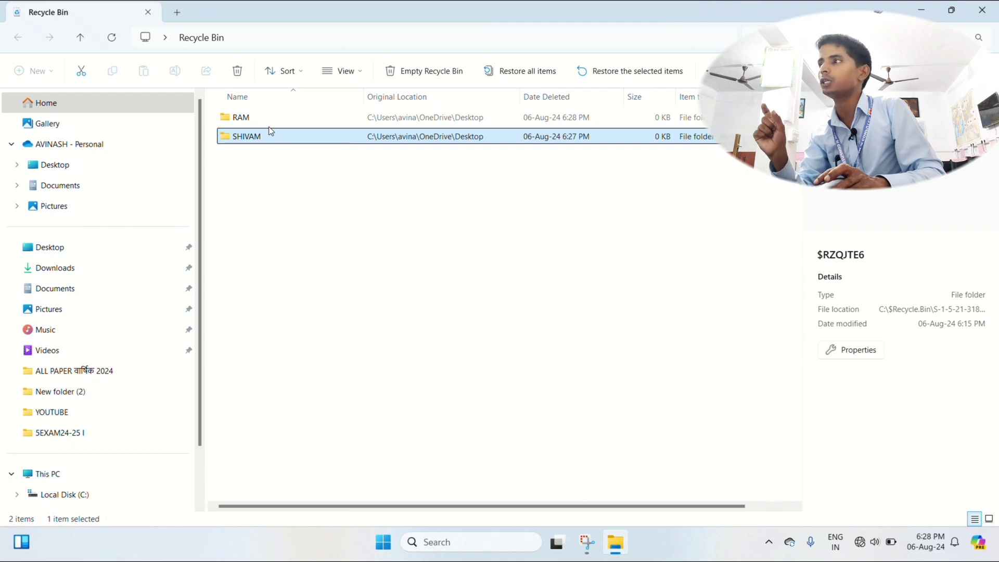
click(982, 10)
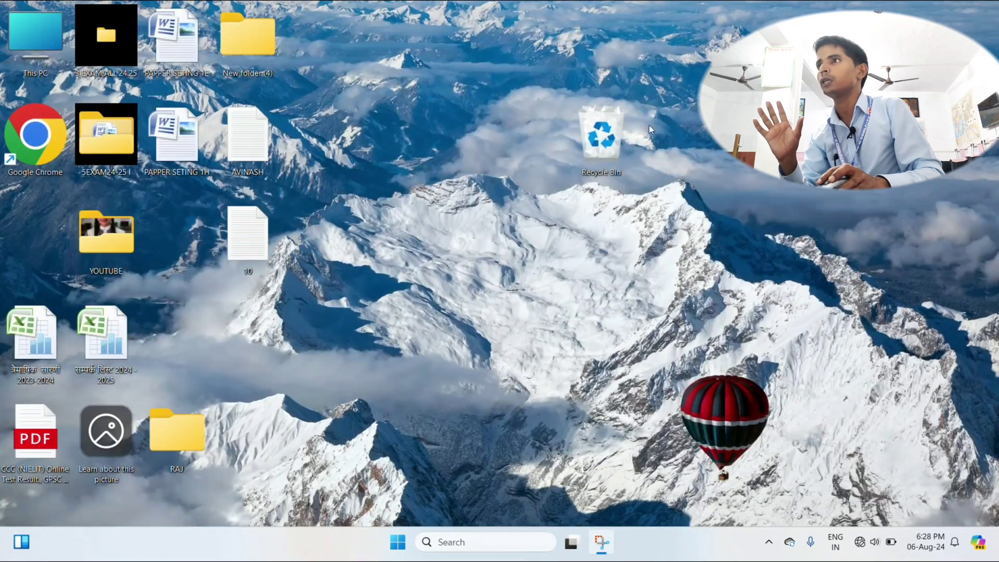
drag(603, 136, 55, 250)
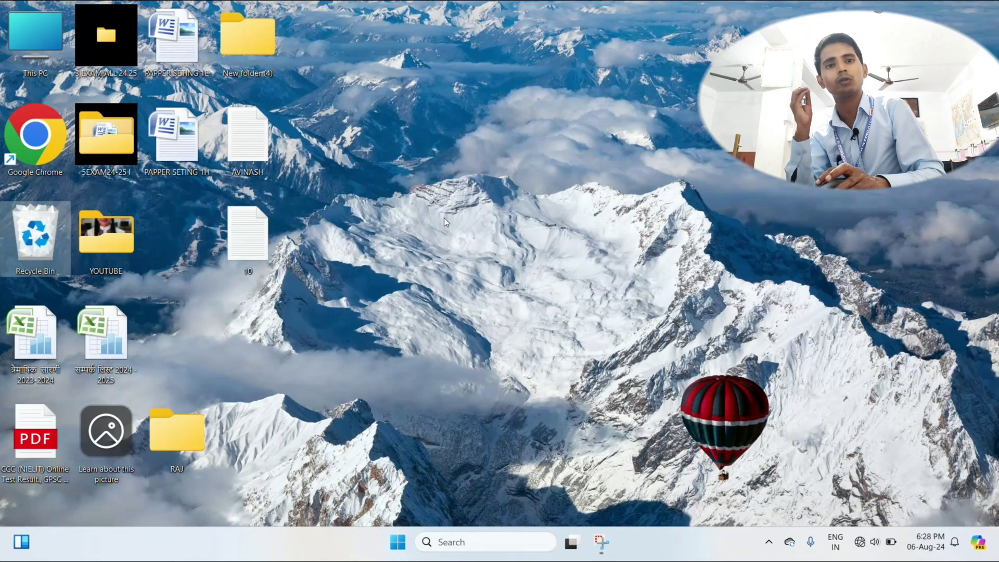
Move the text document above document 10 to the empty desktop area and delete it
drag(232, 149, 513, 149)
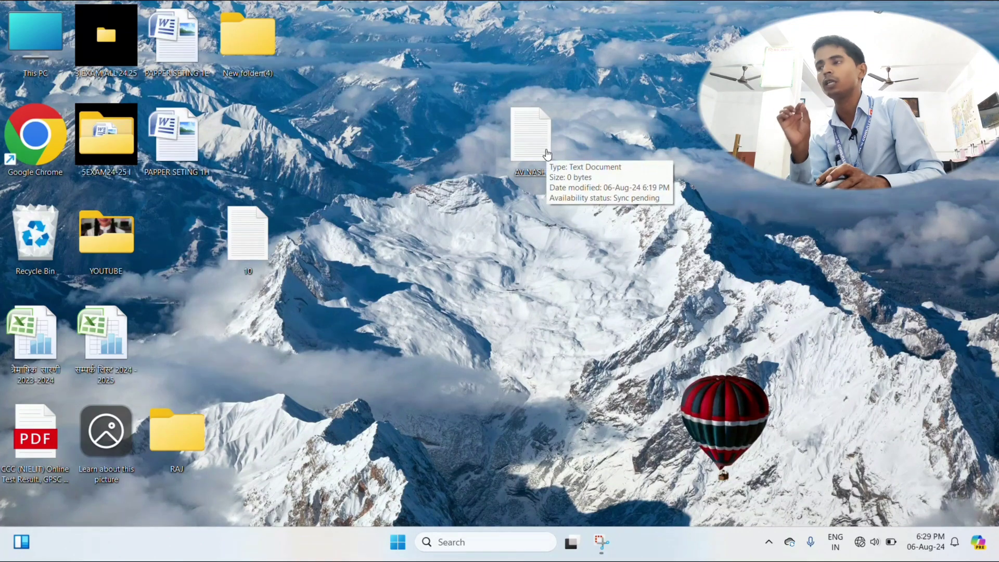
right_click(530, 137)
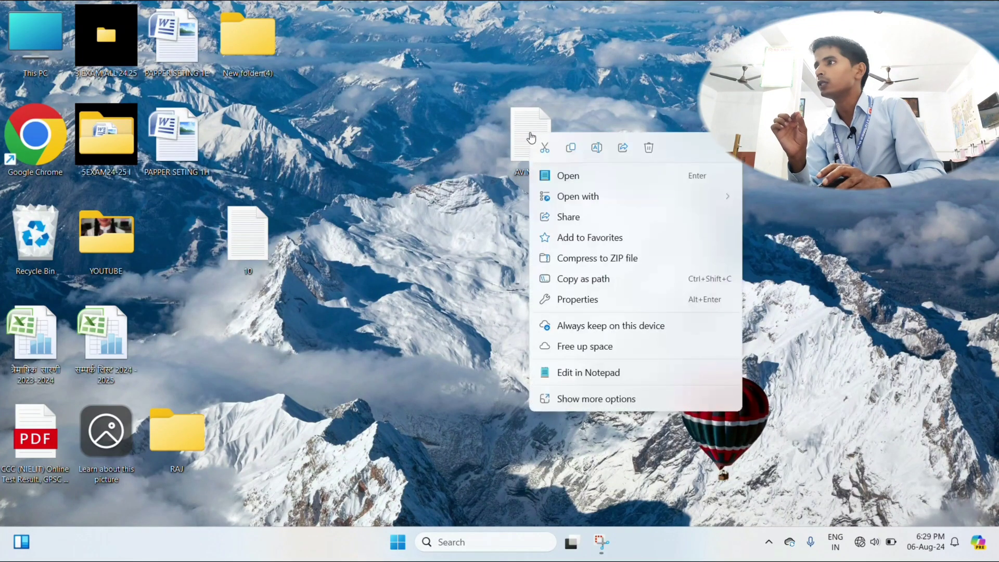
click(649, 148)
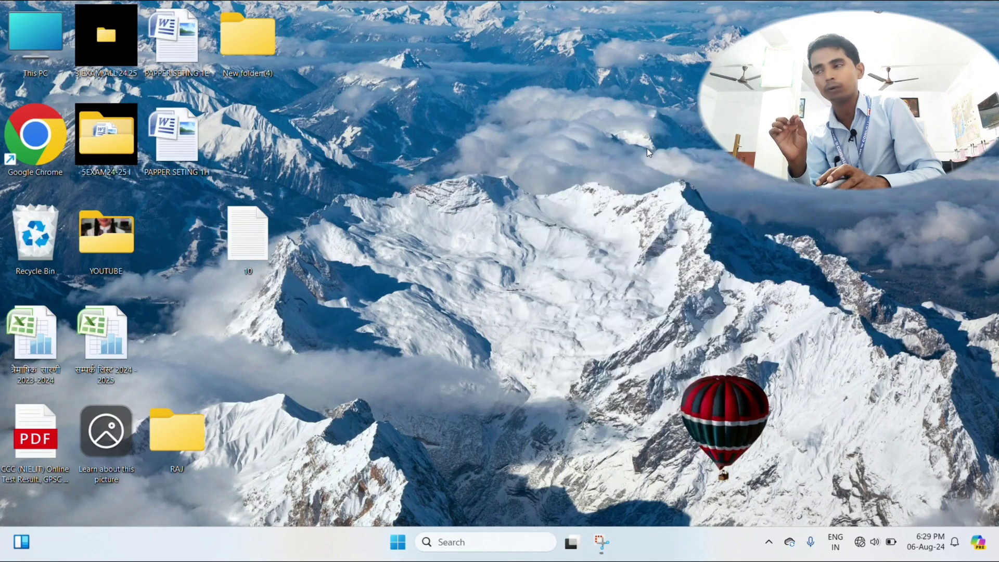
Open the Recycle Bin, inspect the deleted text document, and close the bin
double_click(51, 248)
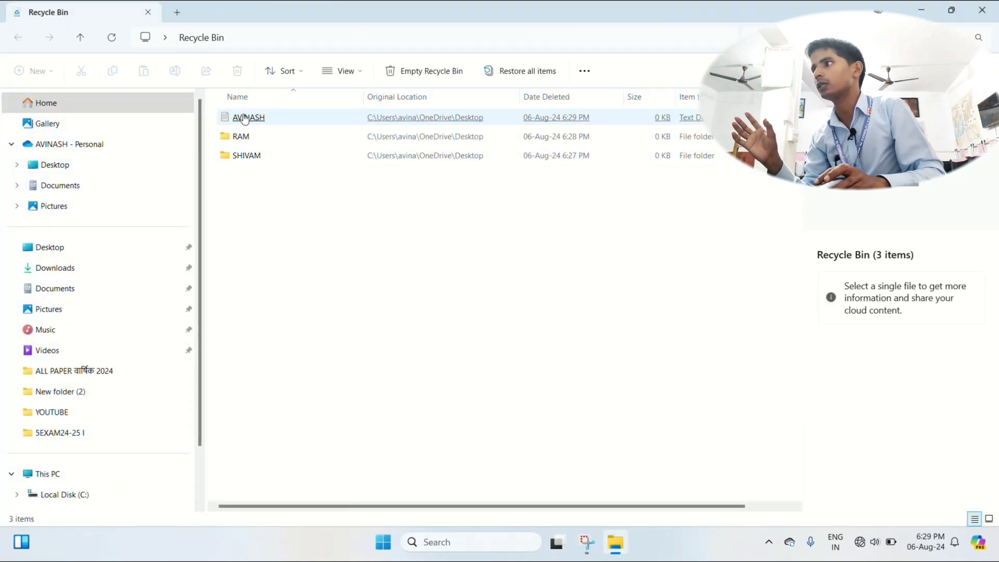
click(245, 118)
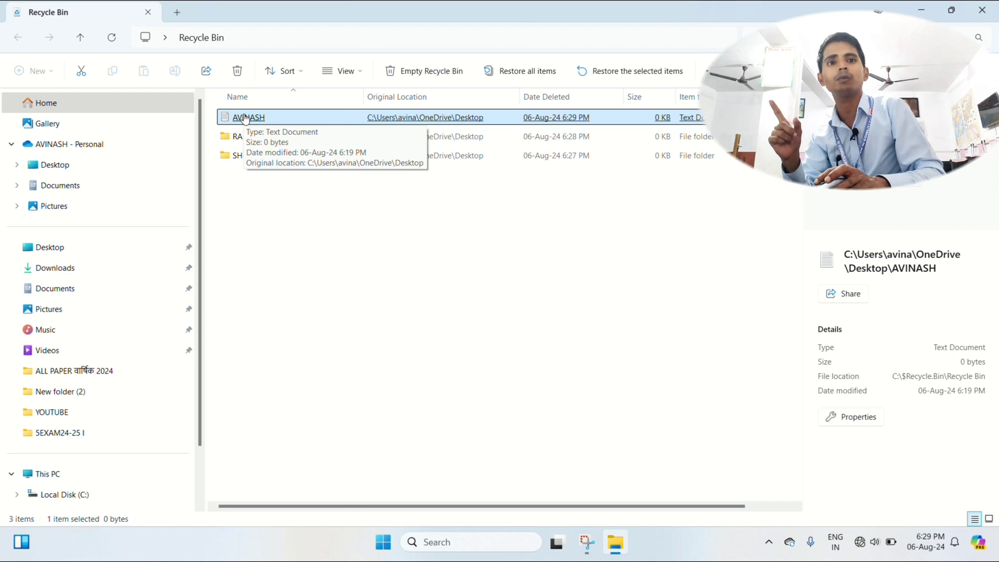
click(982, 10)
Gather New folder (4), the remaining third-column folder and text document 10 in one column on the empty desktop area and delete them together
drag(177, 432, 469, 229)
drag(271, 61, 461, 131)
drag(249, 236, 484, 328)
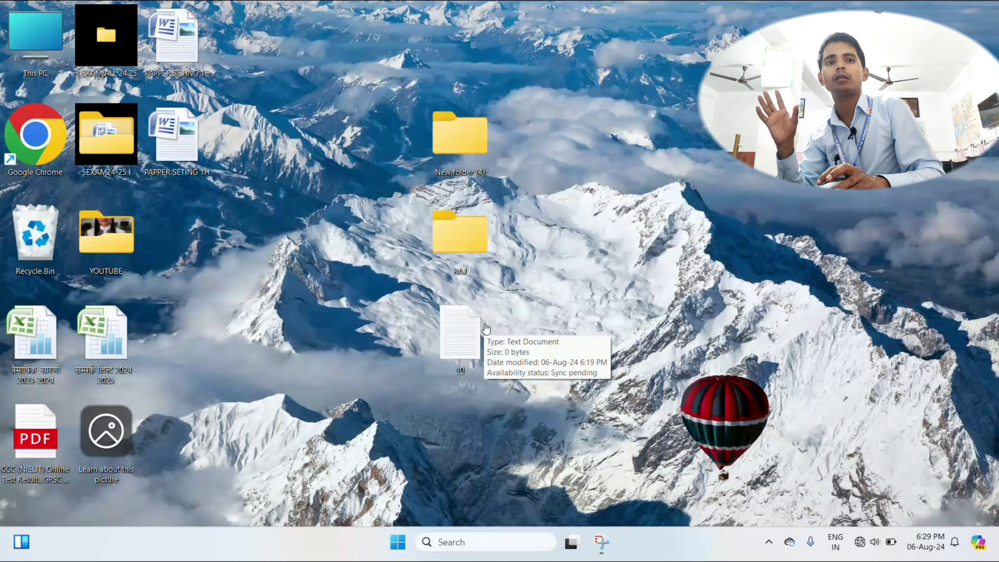
drag(362, 80, 523, 391)
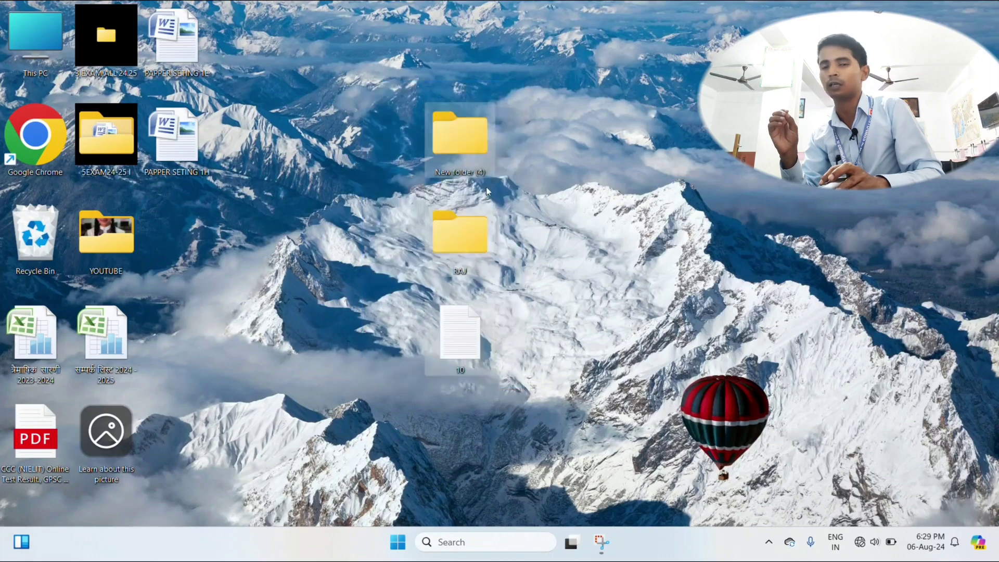
right_click(470, 134)
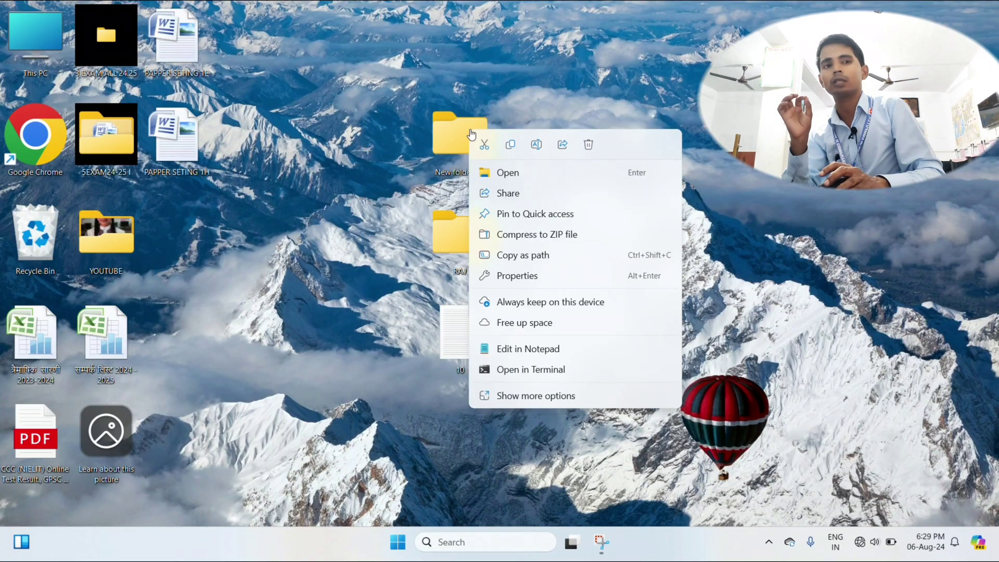
click(589, 144)
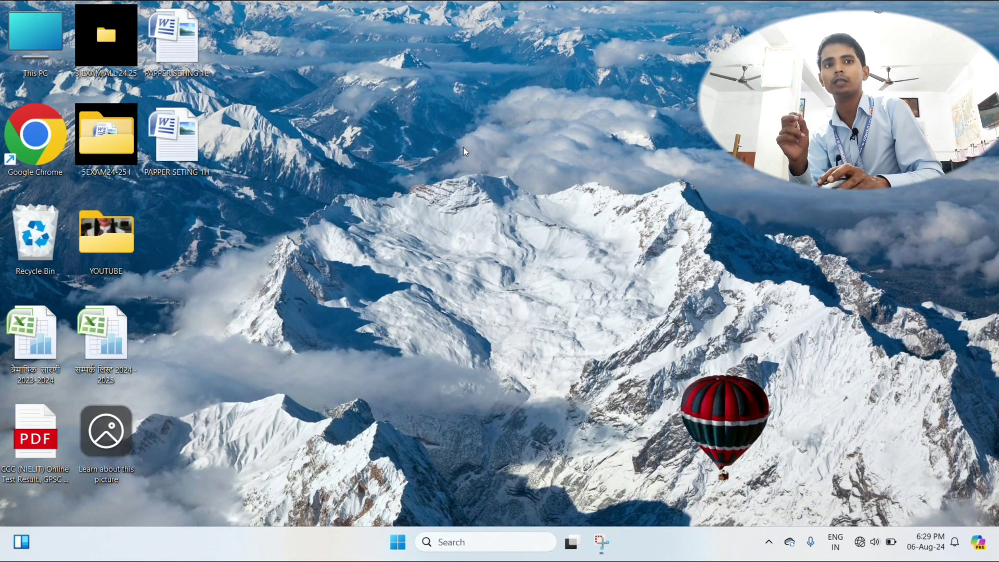
Check the Recycle Bin for all the deleted folders and text documents, including document 10, and close it
double_click(39, 231)
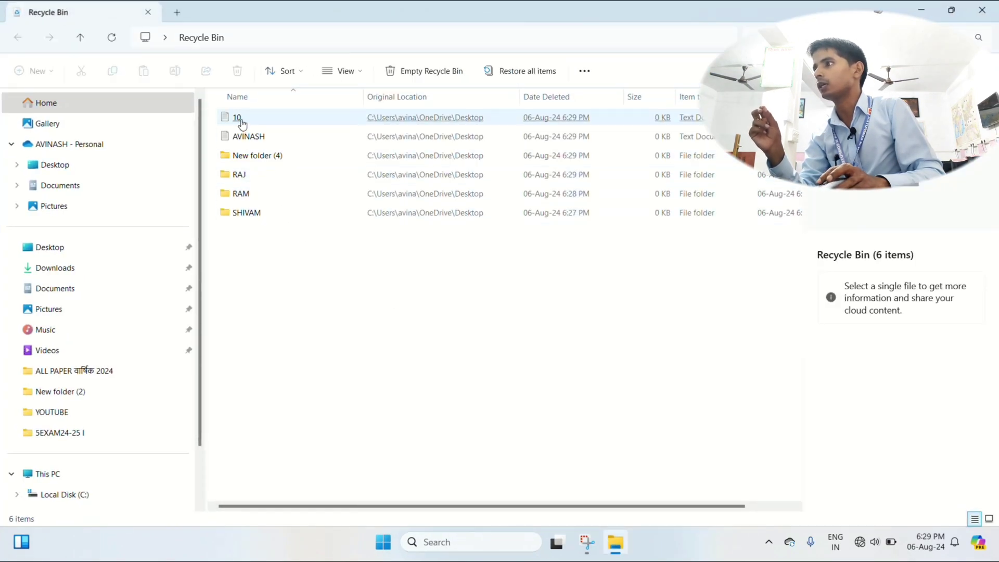
click(241, 123)
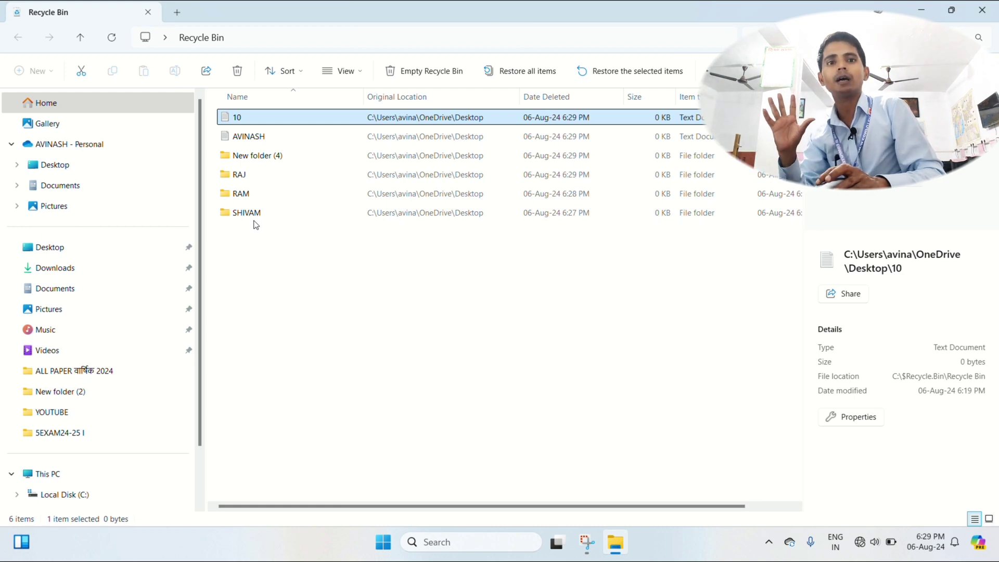
click(259, 196)
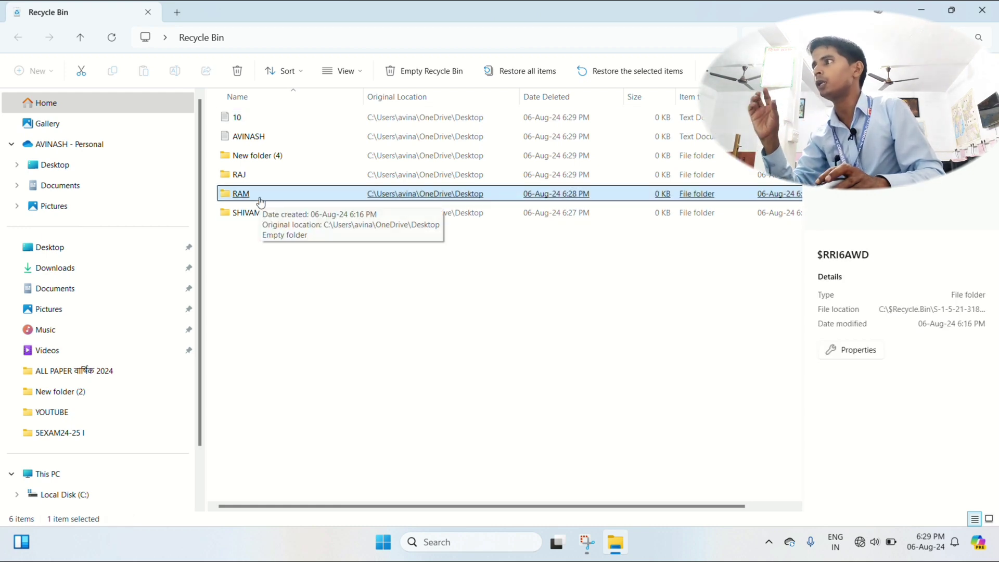
click(981, 13)
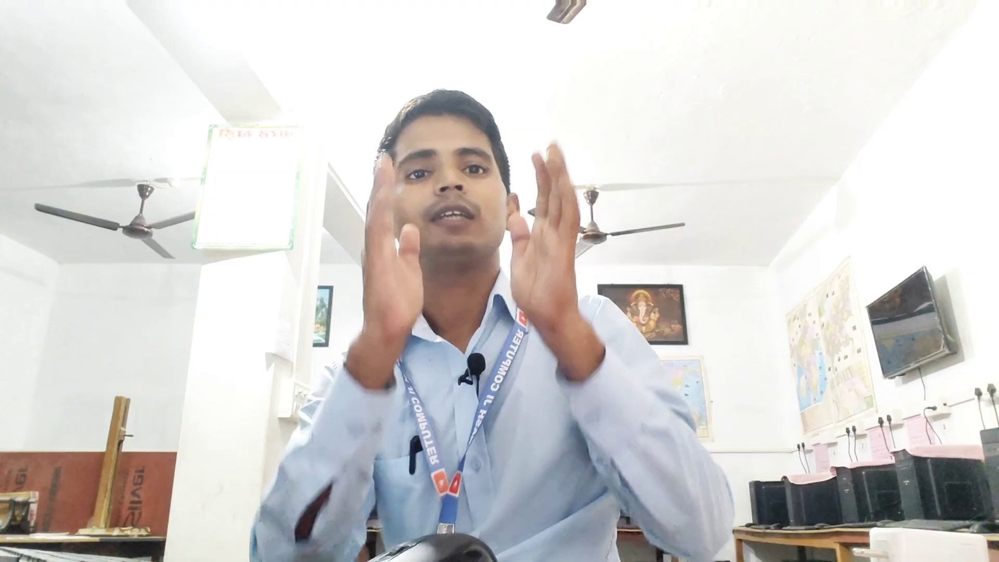